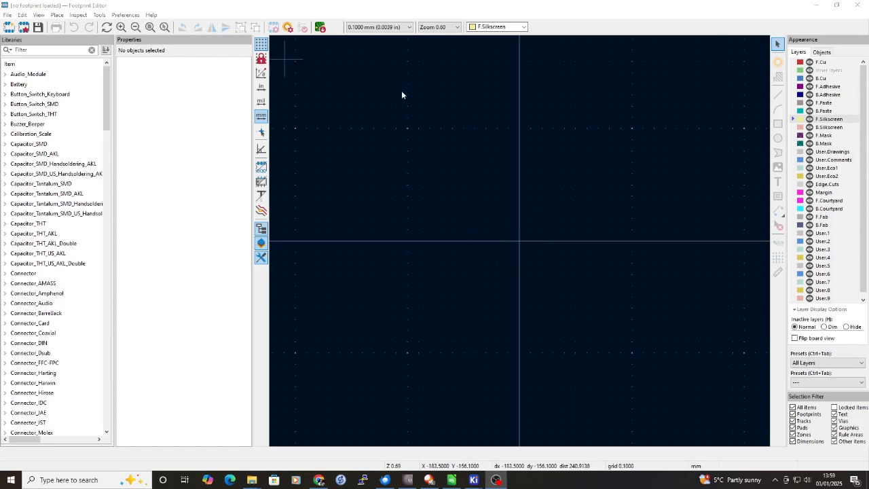
# Create a through-hole footprint named Parrot NPTH 13x7.5 and place a single pad near its origin
pyautogui.click(9, 27)
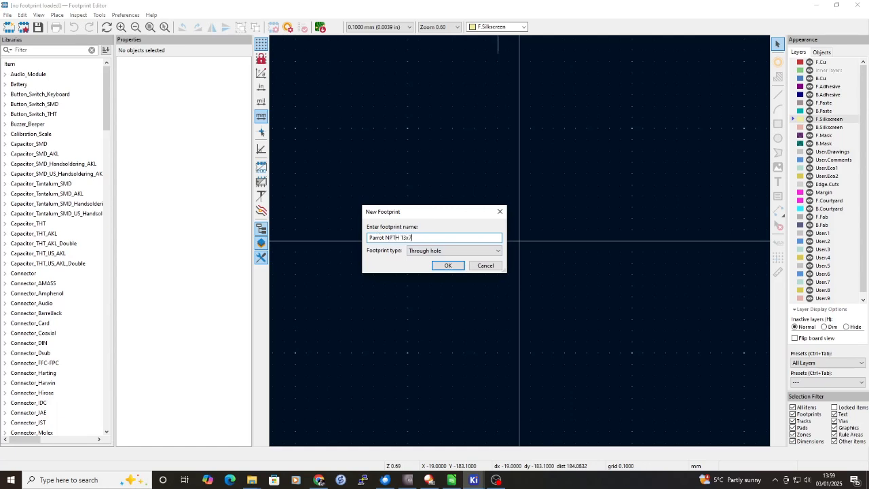
pyautogui.press('Return')
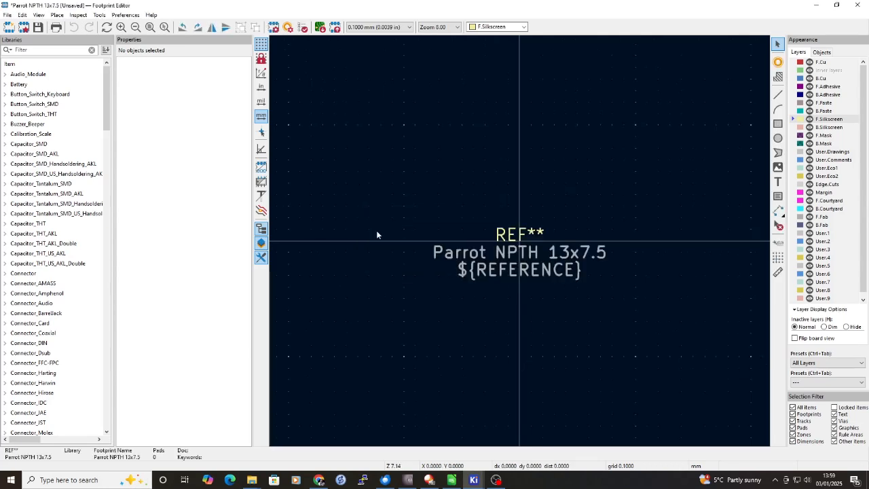
pyautogui.click(779, 62)
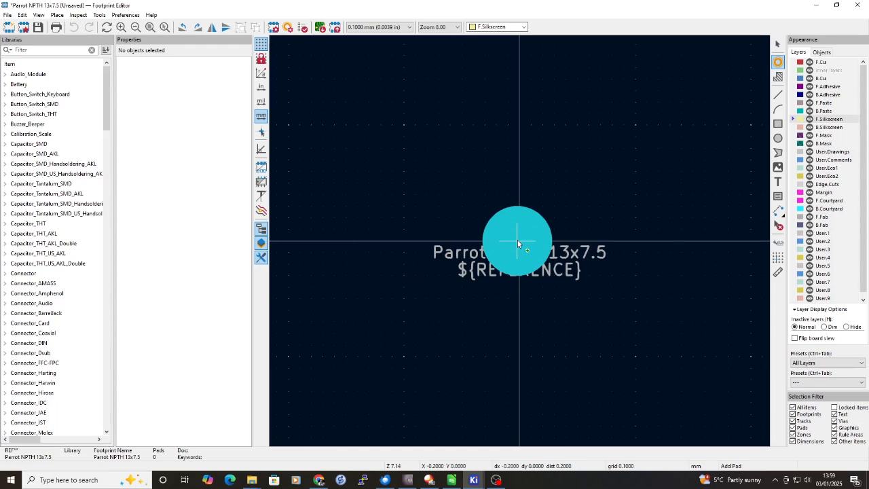
pyautogui.scroll(2, 520, 240)
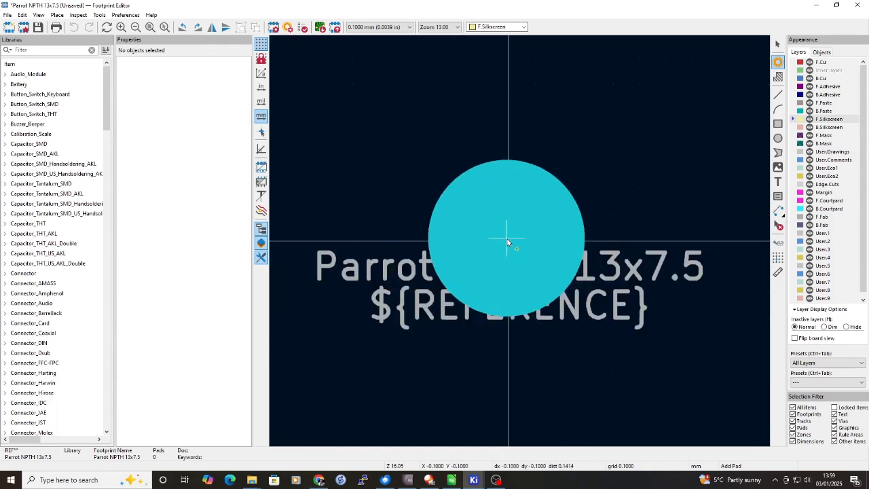
pyautogui.click(508, 239)
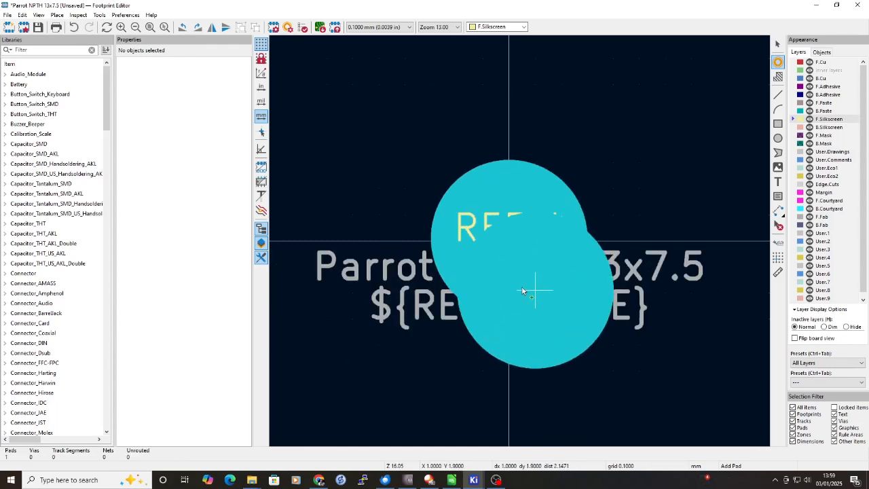
pyautogui.press('Escape')
# Open the placed pad's properties and reapply NPTH, Mechanical as its pad type
pyautogui.click(549, 286)
pyautogui.click(462, 340)
pyautogui.click(510, 302)
pyautogui.click(525, 175)
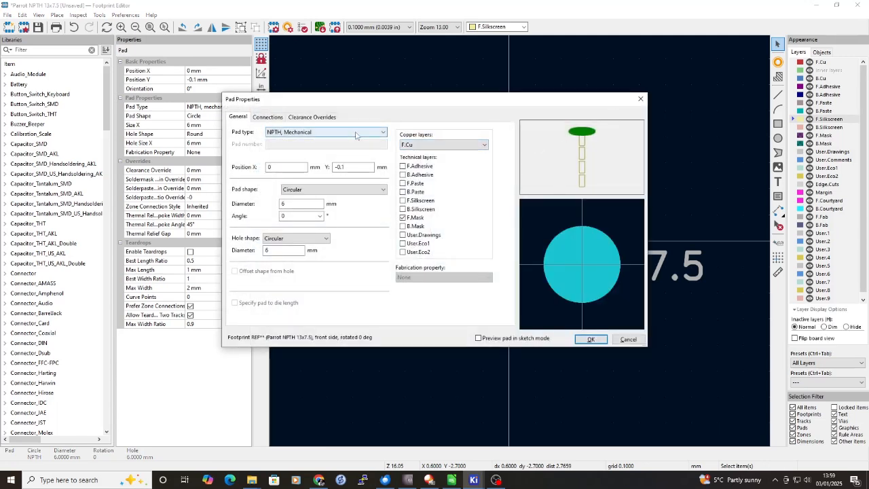
pyautogui.click(356, 133)
pyautogui.click(319, 148)
pyautogui.click(321, 133)
pyautogui.click(296, 162)
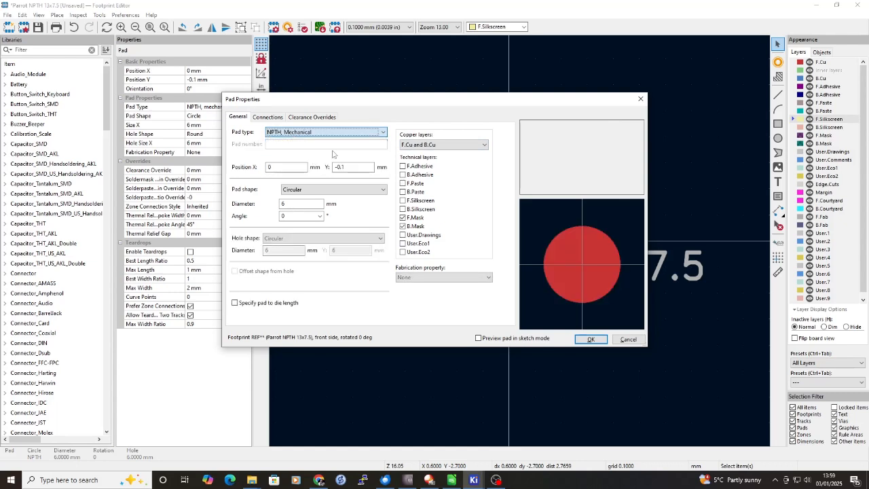
# Set the circular pad's diameter to 13 mm and its circular hole's diameter to 7.5 mm
pyautogui.click(302, 204)
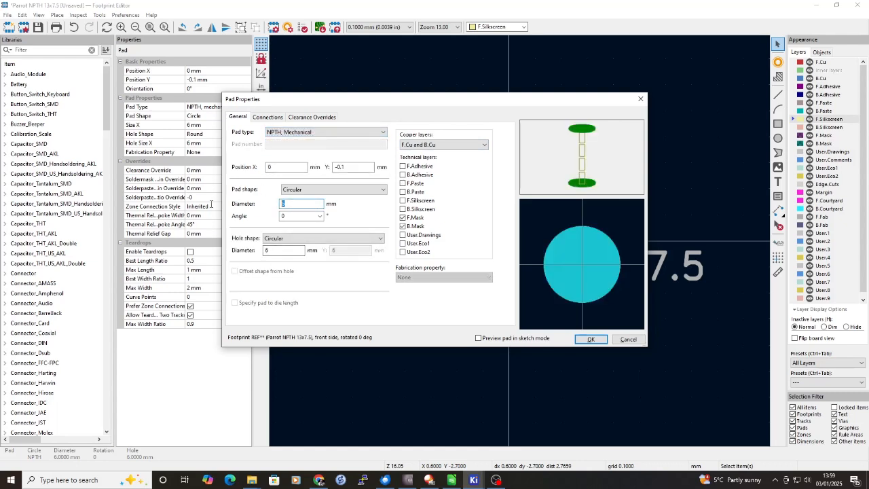
pyautogui.write('13')
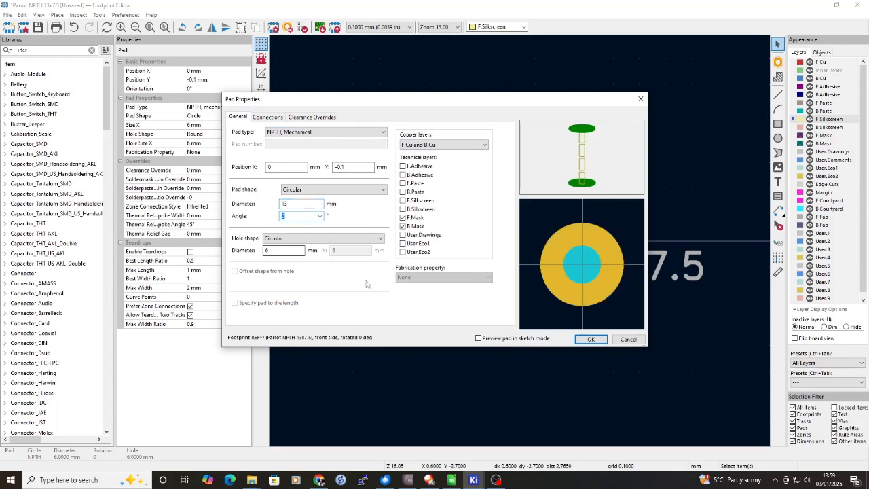
pyautogui.click(285, 239)
pyautogui.click(286, 239)
pyautogui.press('Tab')
pyautogui.write('7')
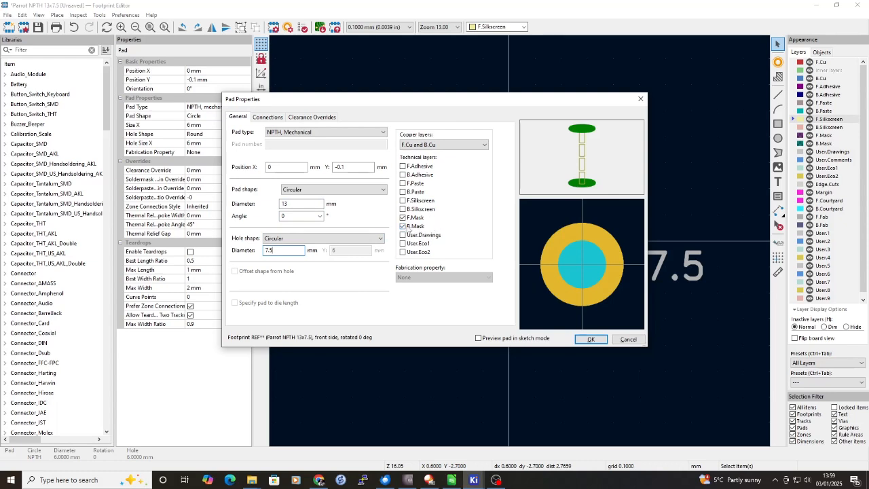
# Remove the pad from B.Mask, restrict its copper to F.Cu, and apply the pad properties
pyautogui.click(403, 227)
pyautogui.click(484, 145)
pyautogui.click(417, 154)
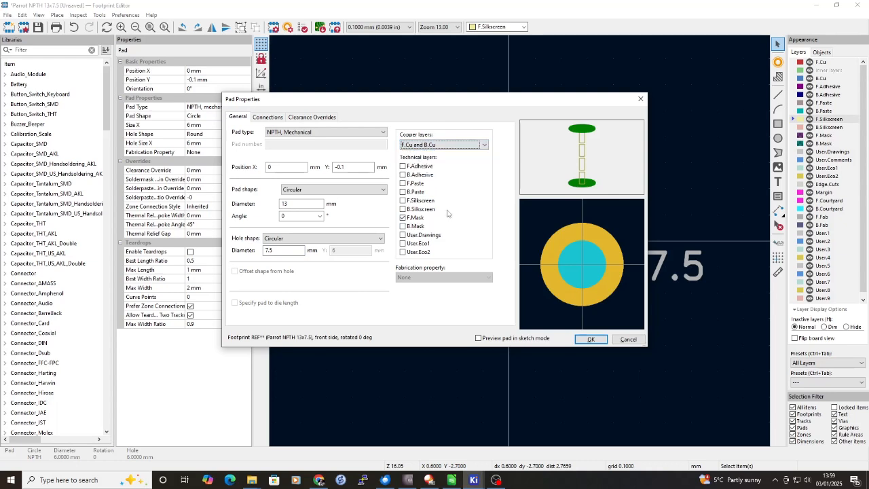
pyautogui.click(484, 145)
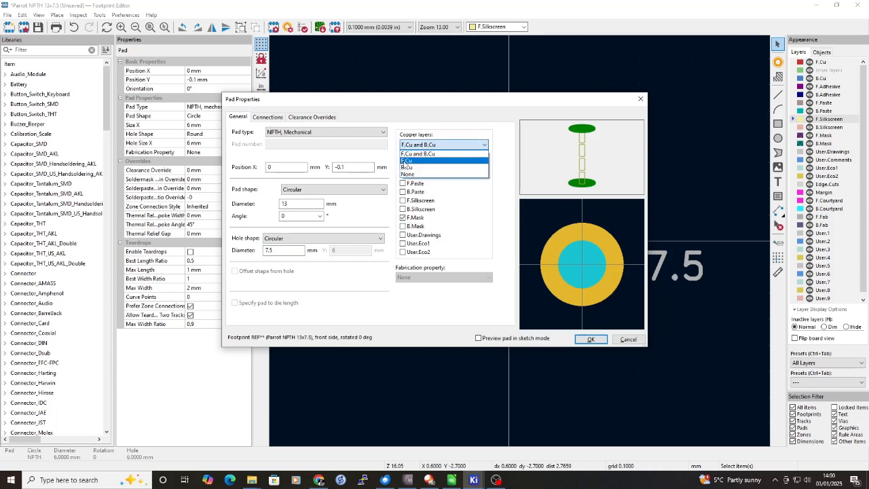
pyautogui.click(418, 161)
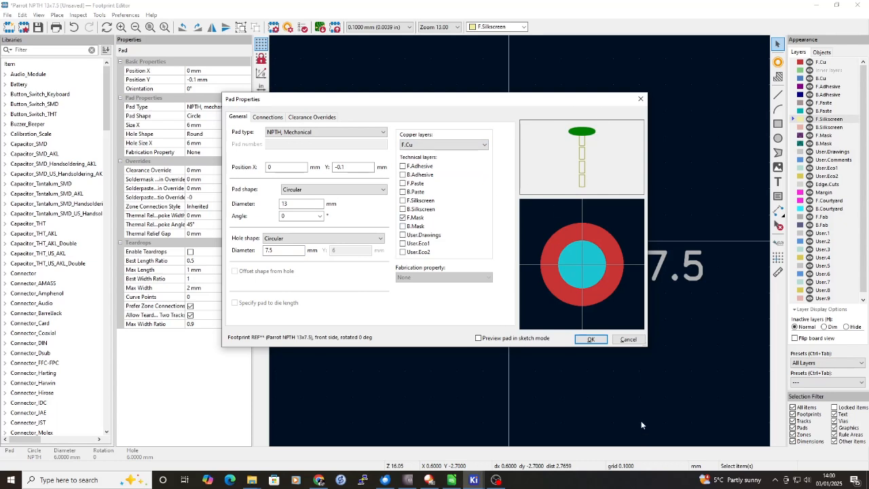
pyautogui.click(592, 340)
# Inspect the footprint's copper ring and hole from several angles in the 3D viewer
pyautogui.scroll(-5, 520, 244)
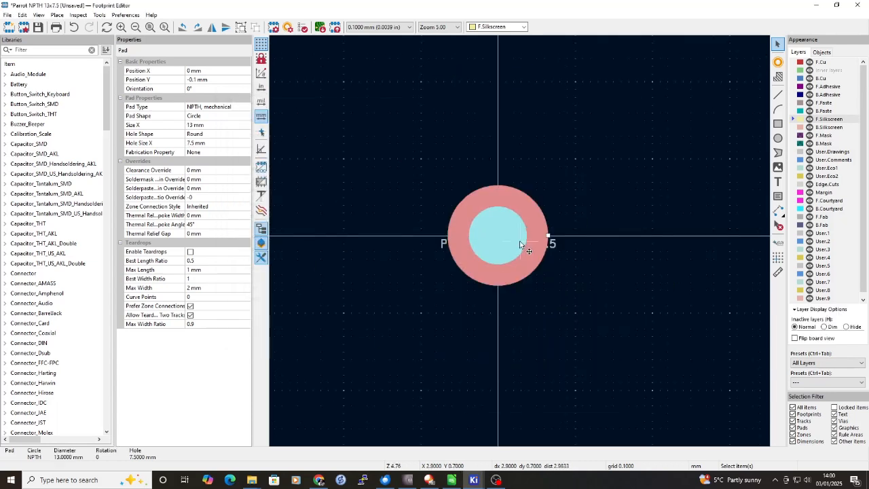
pyautogui.click(39, 14)
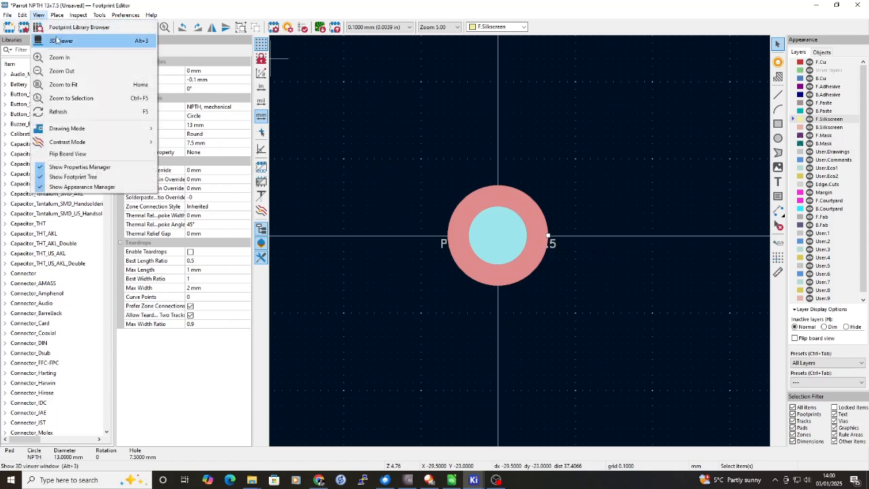
pyautogui.click(58, 41)
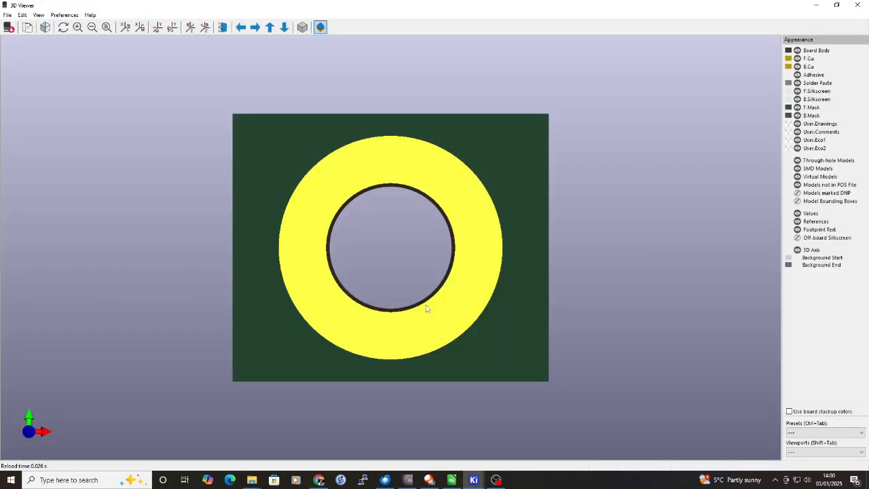
pyautogui.moveTo(426, 308); pyautogui.dragTo(607, 218)
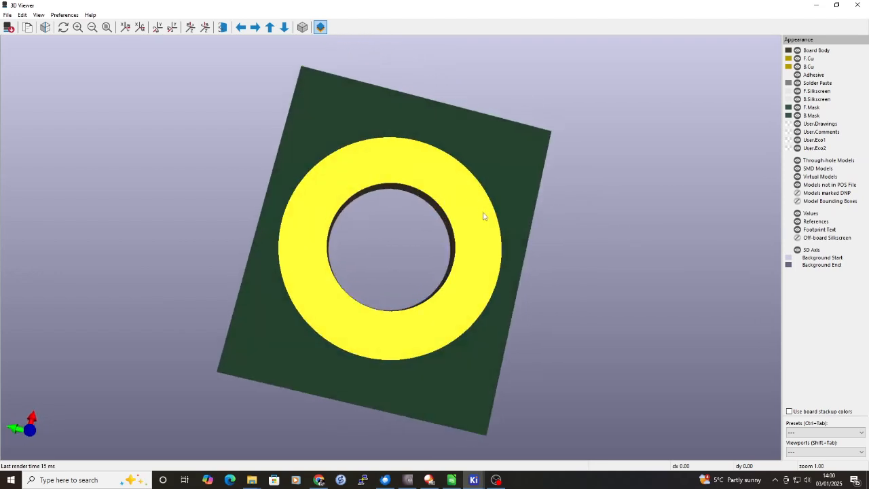
pyautogui.moveTo(299, 150); pyautogui.dragTo(575, 168)
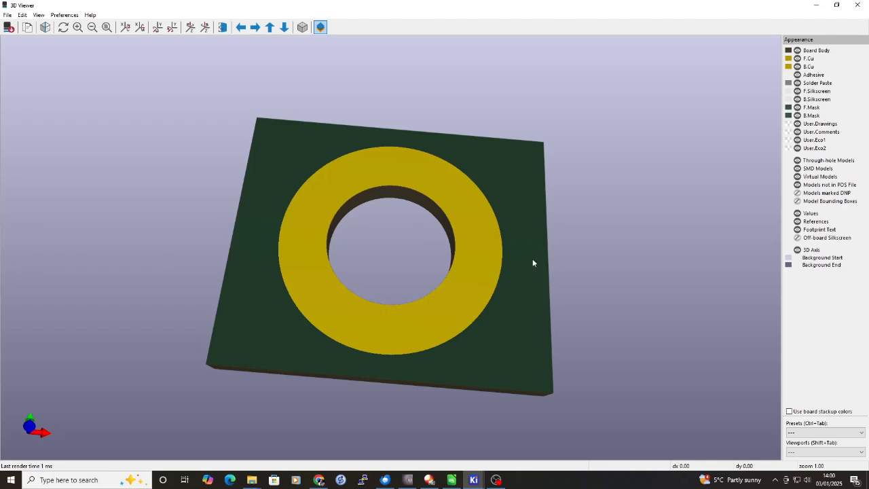
pyautogui.moveTo(292, 140); pyautogui.dragTo(407, 204)
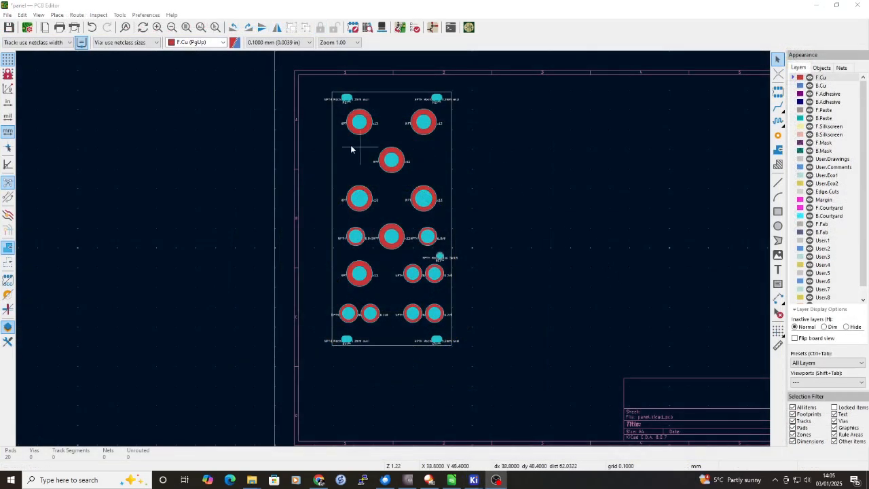
# Examine the layout of the NPTH footprints and mounting slots across the panel board
pyautogui.scroll(4, 365, 246)
pyautogui.scroll(3, 396, 241)
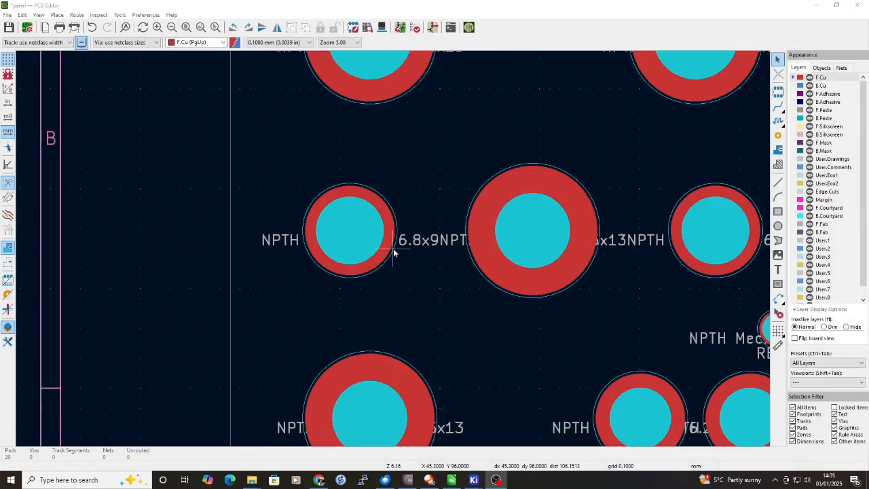
pyautogui.scroll(-1, 393, 249)
pyautogui.scroll(-1, 422, 149)
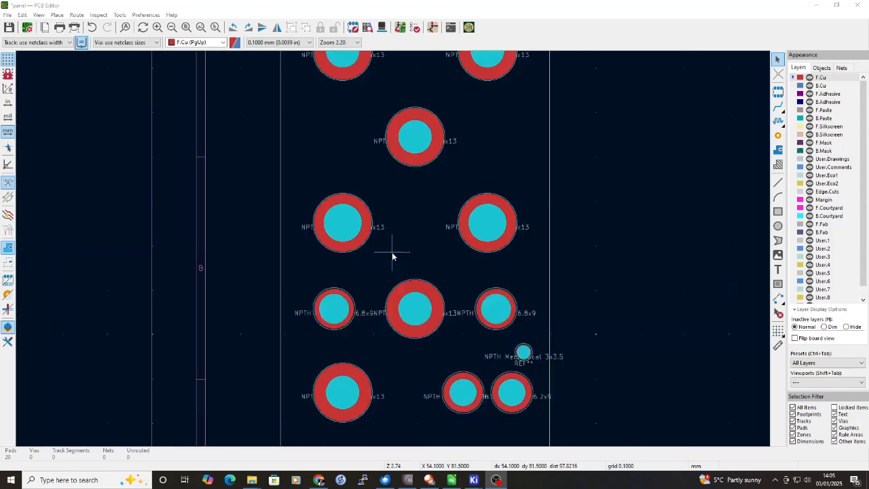
pyautogui.scroll(-1, 525, 262)
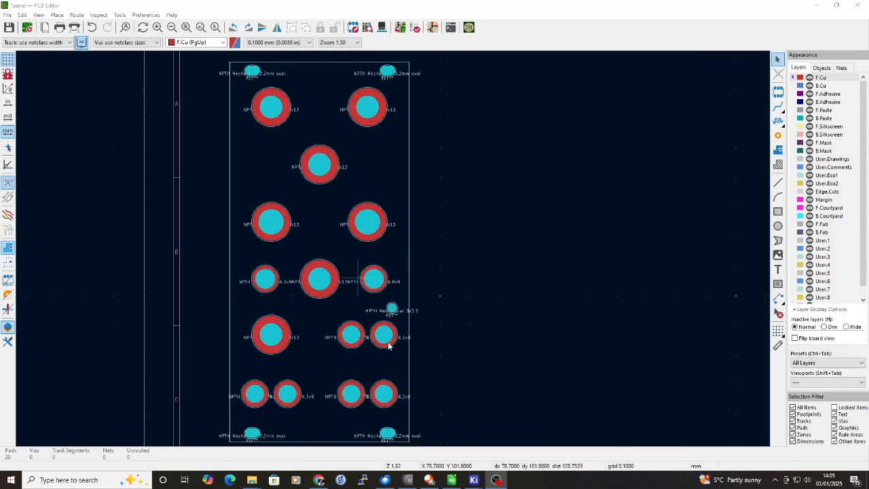
pyautogui.scroll(-1, 325, 345)
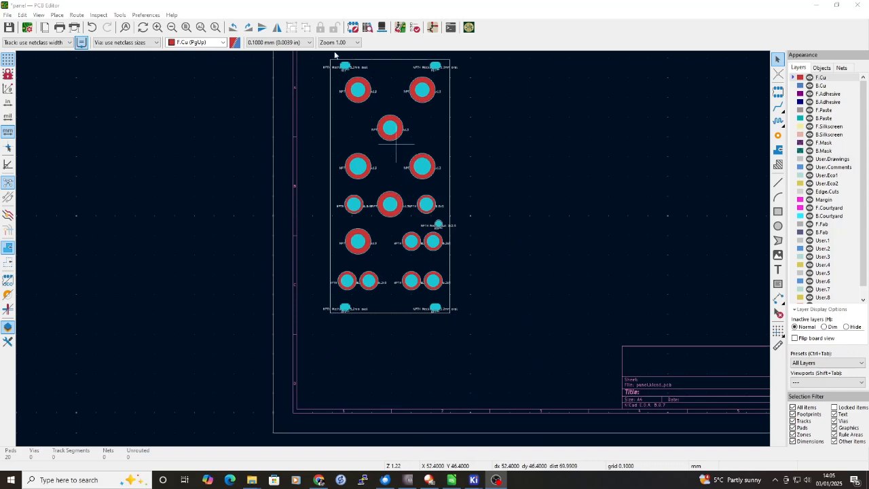
pyautogui.scroll(2, 395, 70)
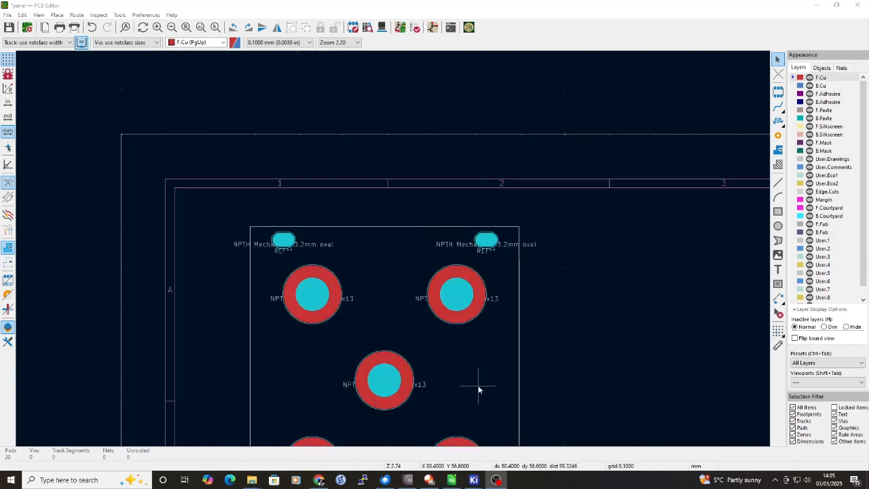
pyautogui.scroll(-1, 478, 387)
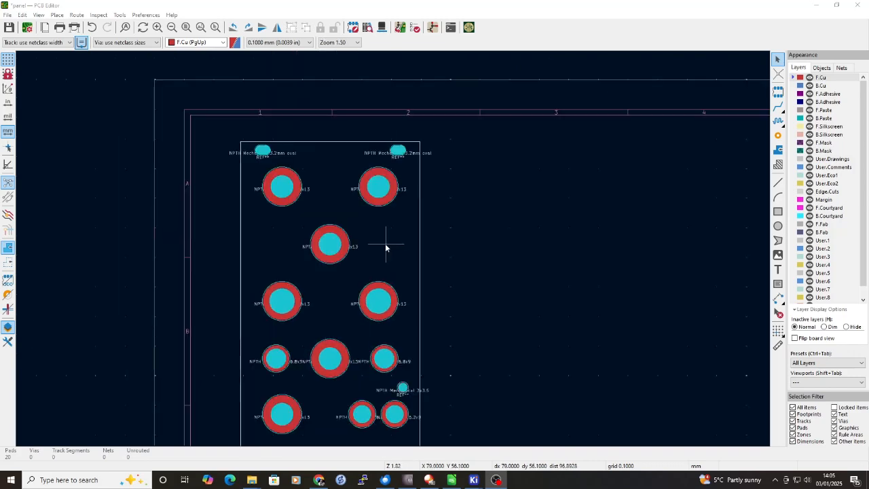
# Inspect the panel board from several angles in the 3D viewer, then return to the layout
pyautogui.click(39, 14)
pyautogui.click(74, 40)
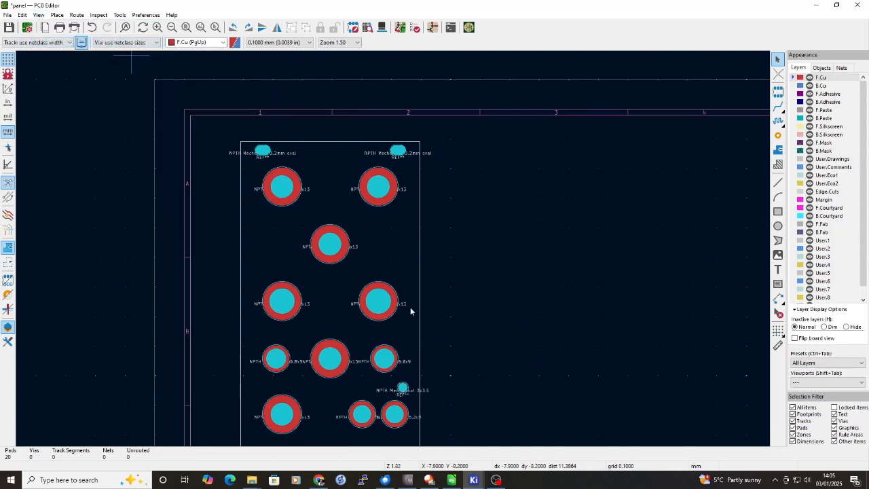
pyautogui.moveTo(409, 296)
pyautogui.mouseDown()
pyautogui.moveTo(393, 150)
pyautogui.moveTo(383, 324)
pyautogui.moveTo(579, 238)
pyautogui.moveTo(462, 382)
pyautogui.moveTo(326, 343)
pyautogui.moveTo(401, 303)
pyautogui.mouseUp()
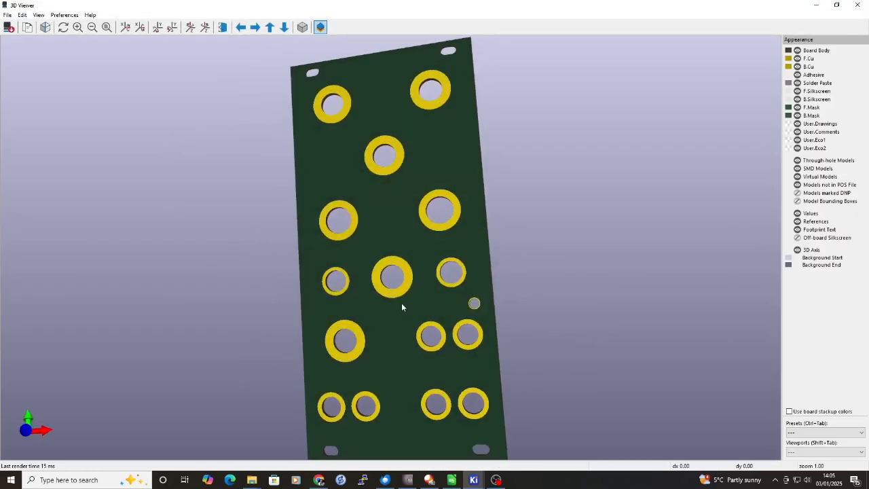
pyautogui.moveTo(440, 119); pyautogui.dragTo(504, 148)
pyautogui.moveTo(381, 134); pyautogui.dragTo(378, 149)
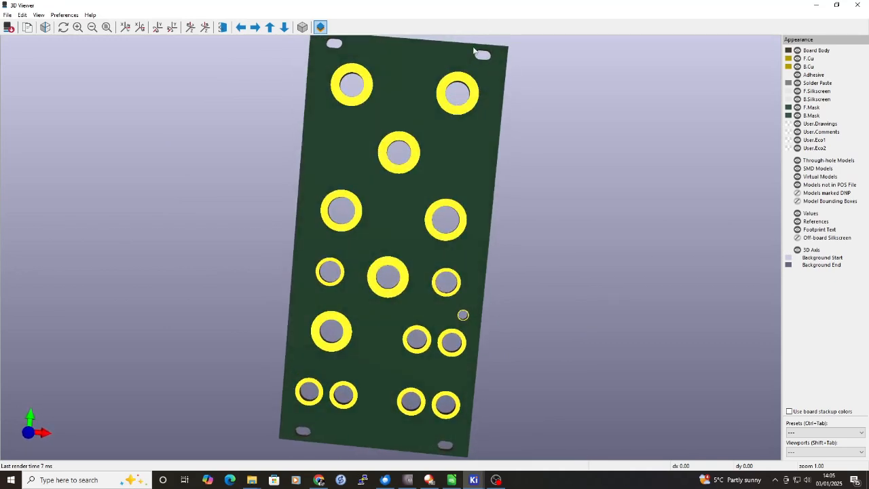
pyautogui.moveTo(373, 347); pyautogui.dragTo(306, 180)
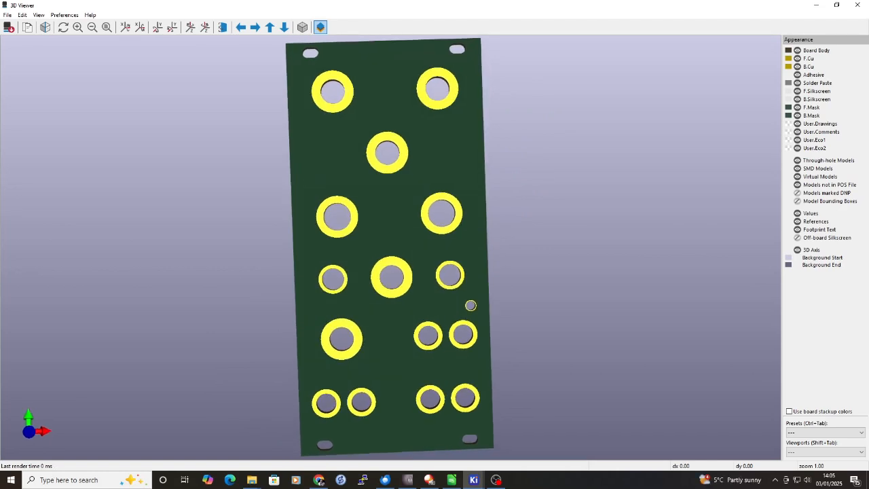
pyautogui.click(857, 5)
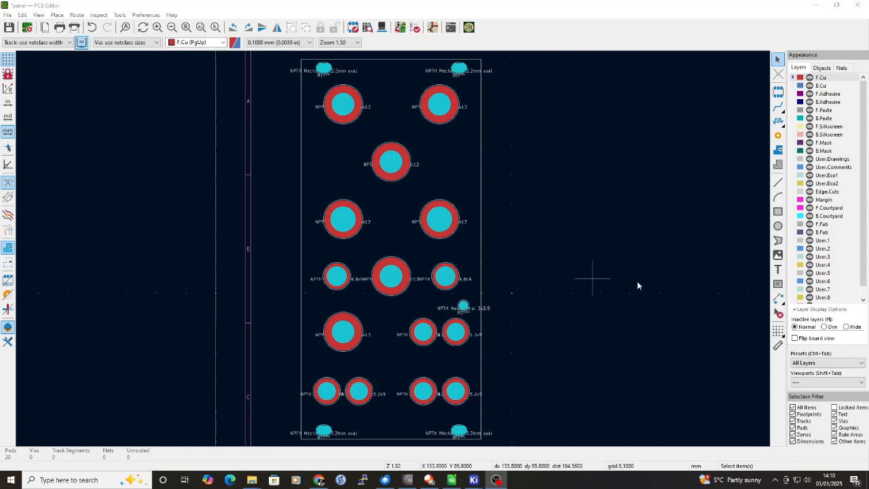
# Start a text item on F.Cu reading "Audio Morphology" in the Monotype Corsiva font
pyautogui.click(779, 269)
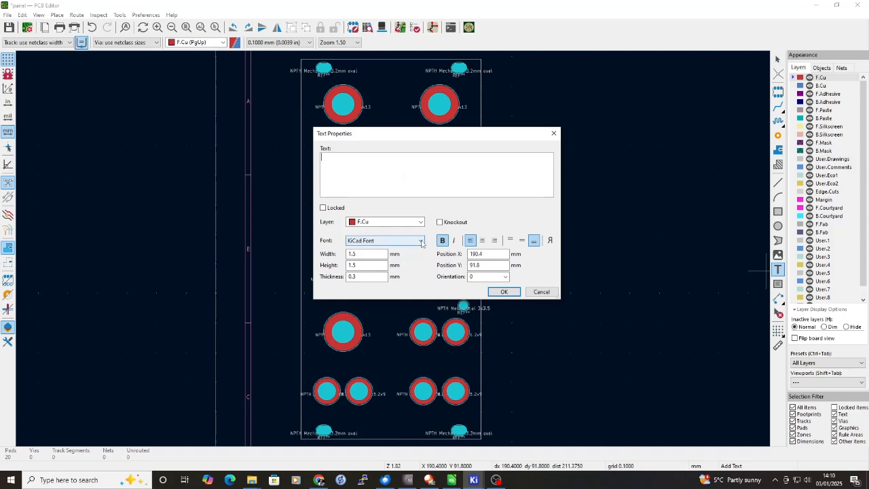
pyautogui.click(421, 241)
pyautogui.moveTo(422, 270); pyautogui.dragTo(428, 370)
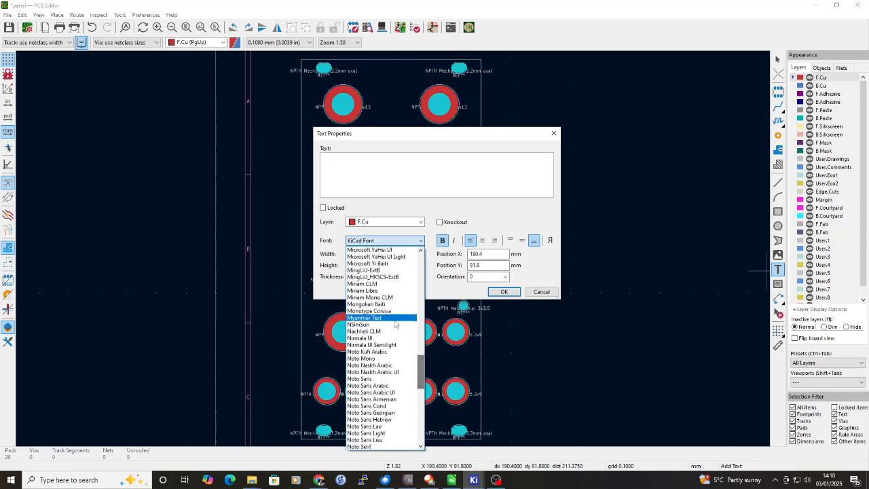
pyautogui.click(370, 310)
pyautogui.click(334, 166)
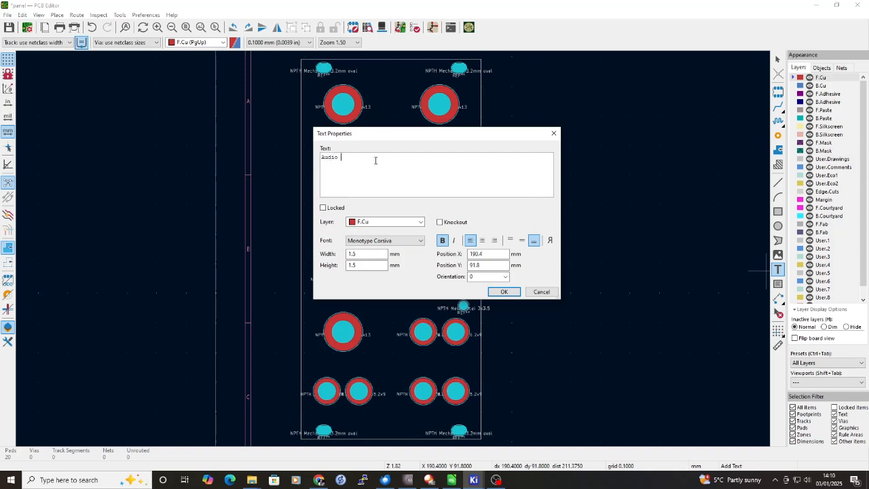
pyautogui.write('Audio Morphology')
# Set the text's width and height to 7 mm and place it across the panel between the second and third hole rows
pyautogui.click(364, 253)
pyautogui.write('7')
pyautogui.click(371, 265)
pyautogui.write('7')
pyautogui.click(504, 292)
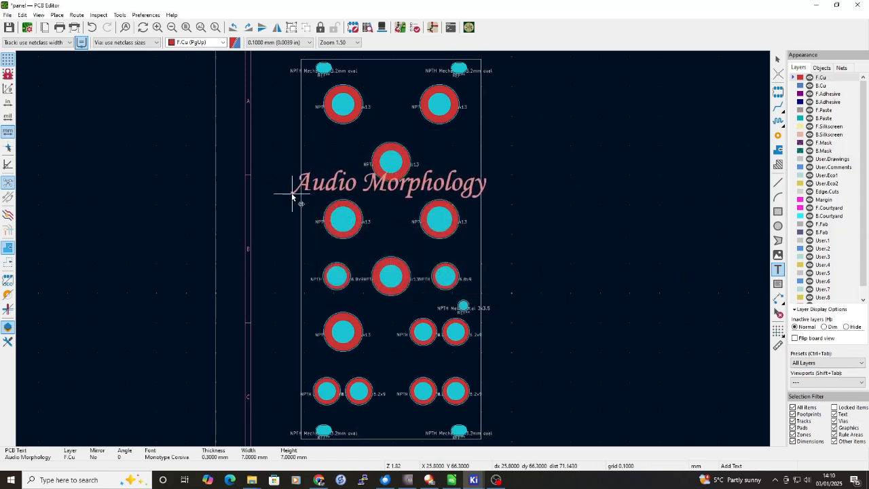
pyautogui.click(295, 198)
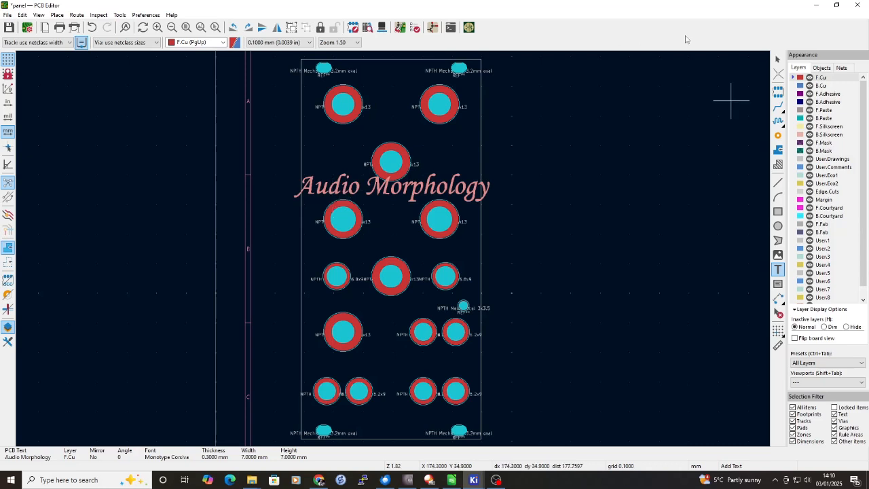
# Set the "Audio Morphology" text's width and height to 5 mm and move it between the first and second hole rows
pyautogui.click(779, 60)
pyautogui.click(374, 195)
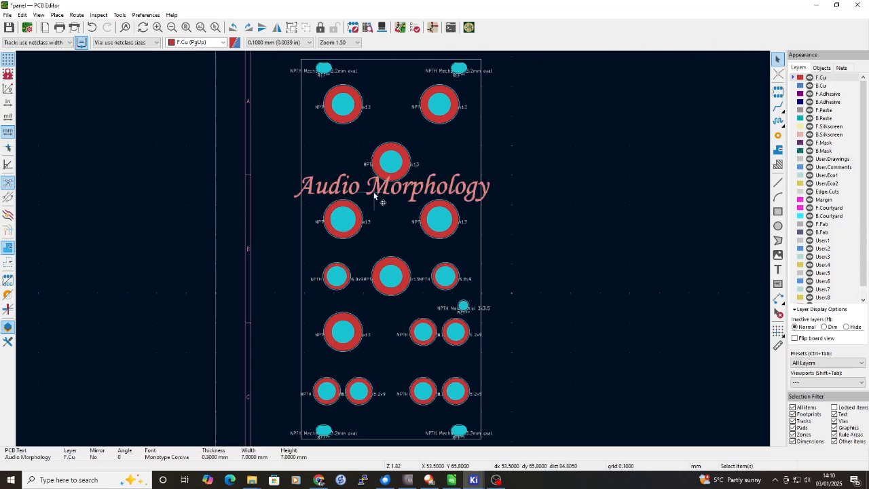
pyautogui.doubleClick(375, 194)
pyautogui.click(346, 254)
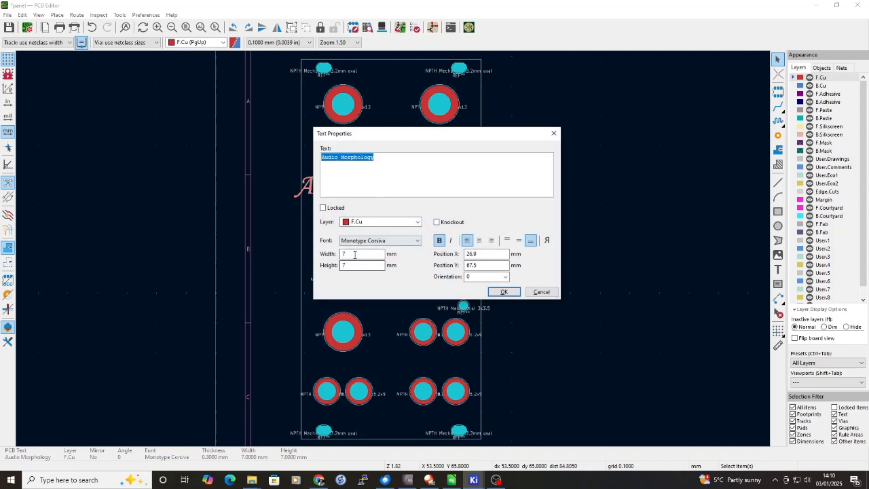
pyautogui.write('5')
pyautogui.click(367, 267)
pyautogui.write('5')
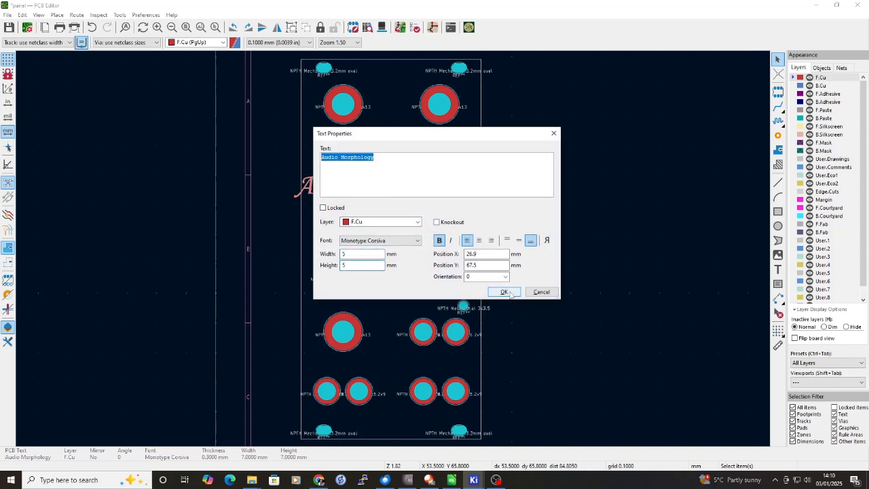
pyautogui.click(509, 292)
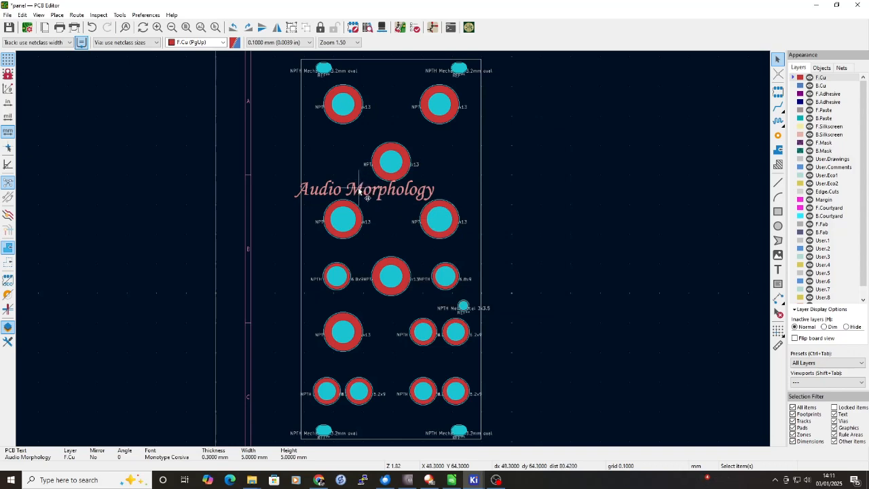
pyautogui.press('m')
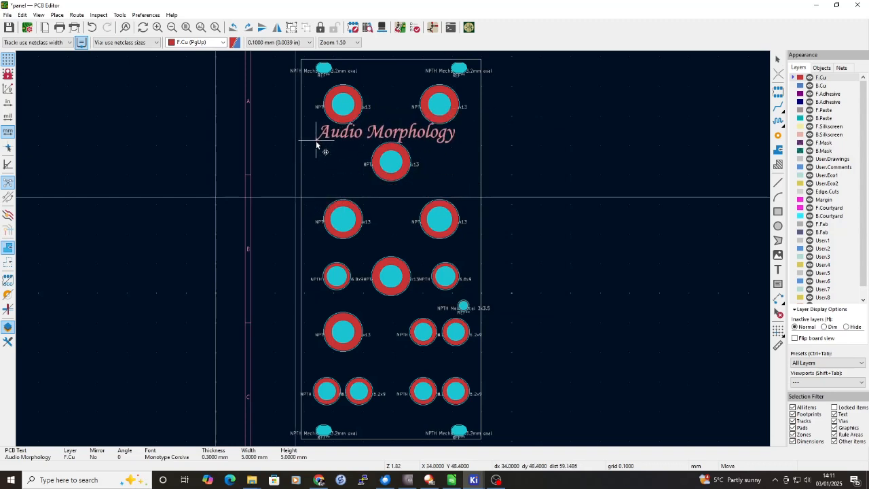
pyautogui.click(321, 142)
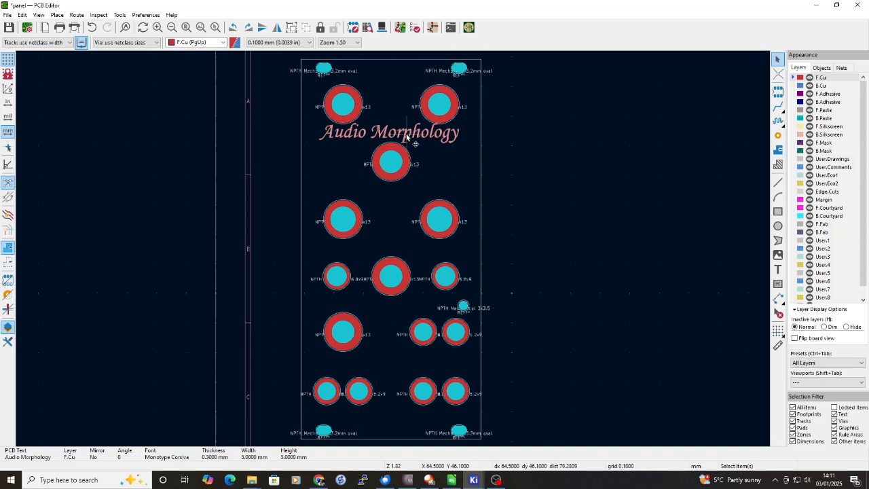
# Duplicate the "Audio Morphology" text, assign the copy to F.Mask, and place it exactly over the F.Cu original
pyautogui.hotkey('ctrl', 'd')
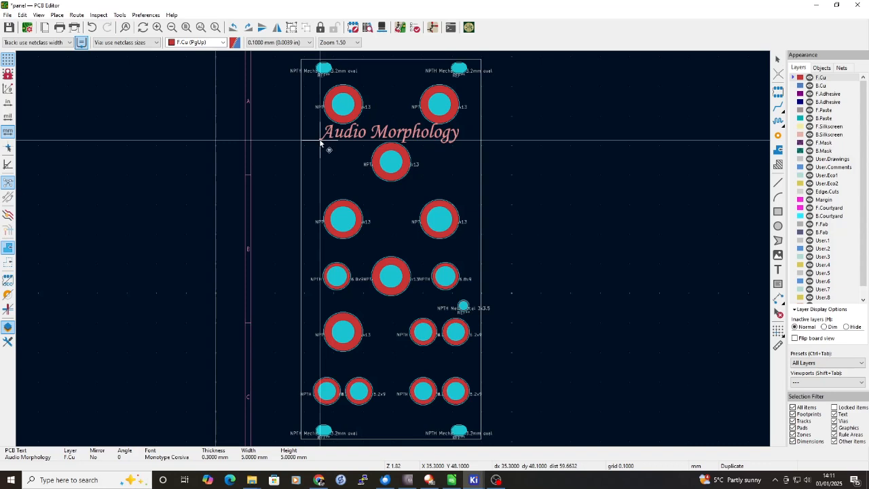
pyautogui.doubleClick(321, 142)
pyautogui.click(378, 222)
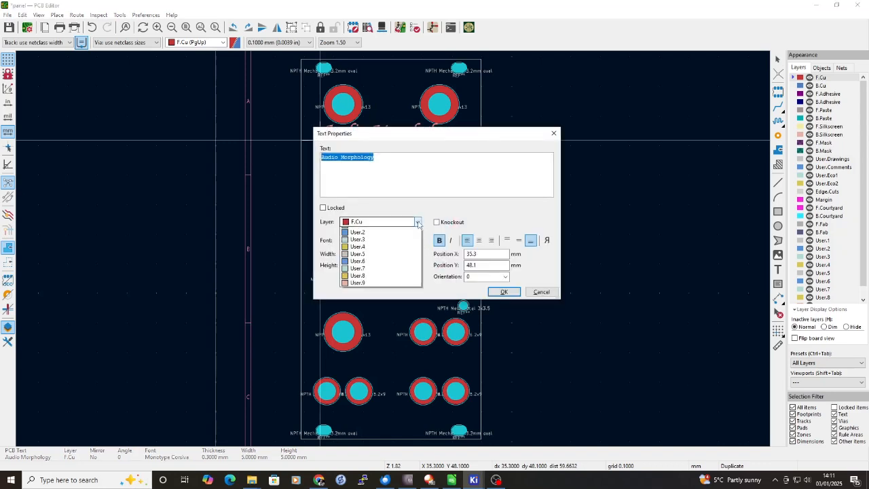
pyautogui.click(372, 290)
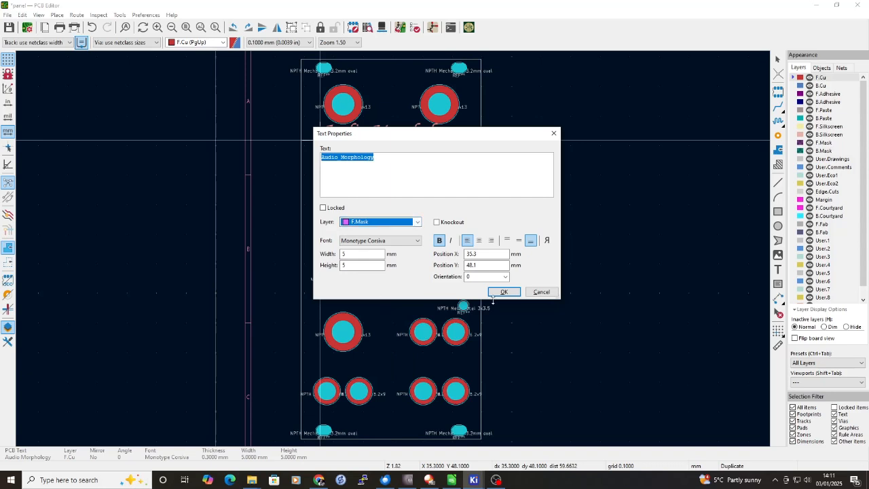
pyautogui.click(504, 292)
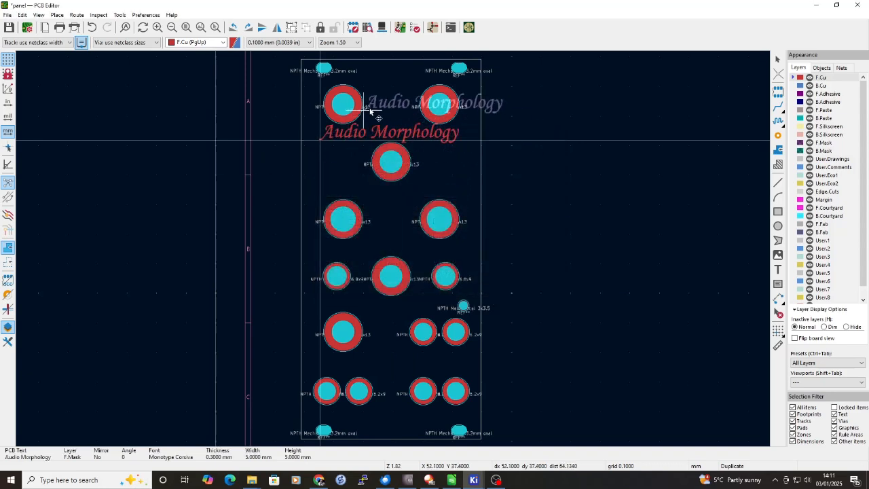
pyautogui.scroll(10, 340, 153)
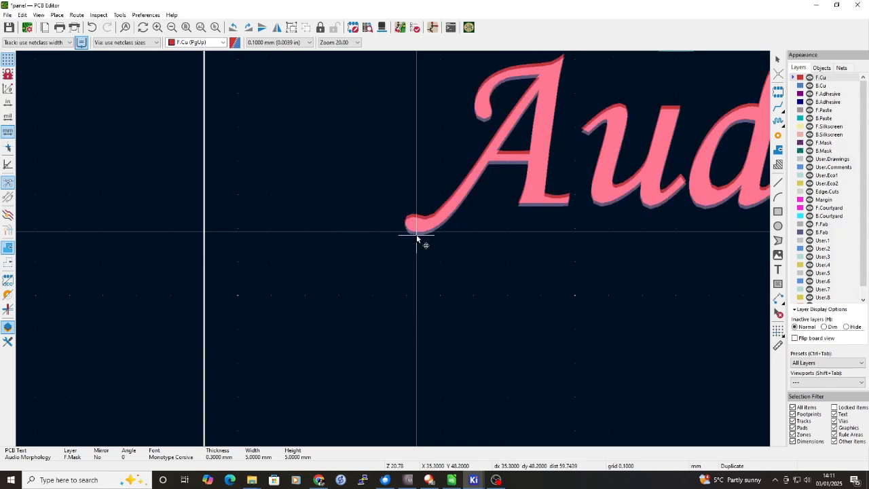
pyautogui.scroll(3, 394, 248)
pyautogui.click(393, 246)
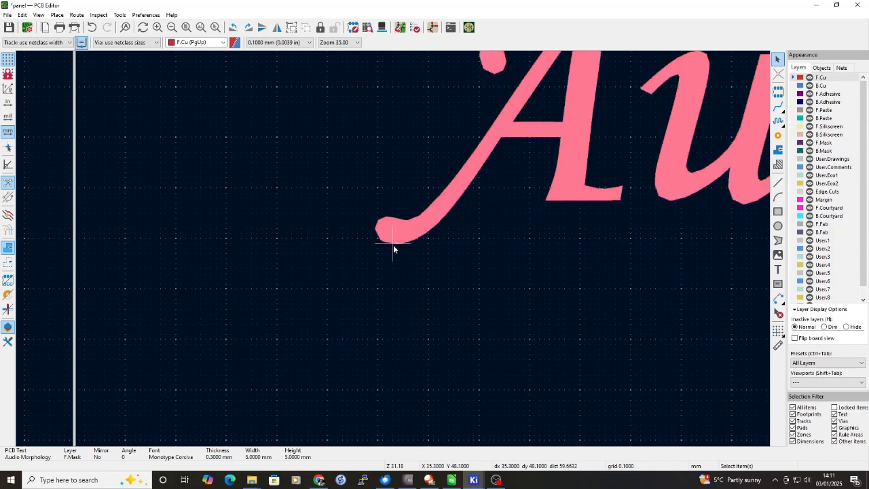
# Inspect the exposed copper lettering and rings on the panel in the 3D viewer, then return to the layout
pyautogui.scroll(-9, 537, 277)
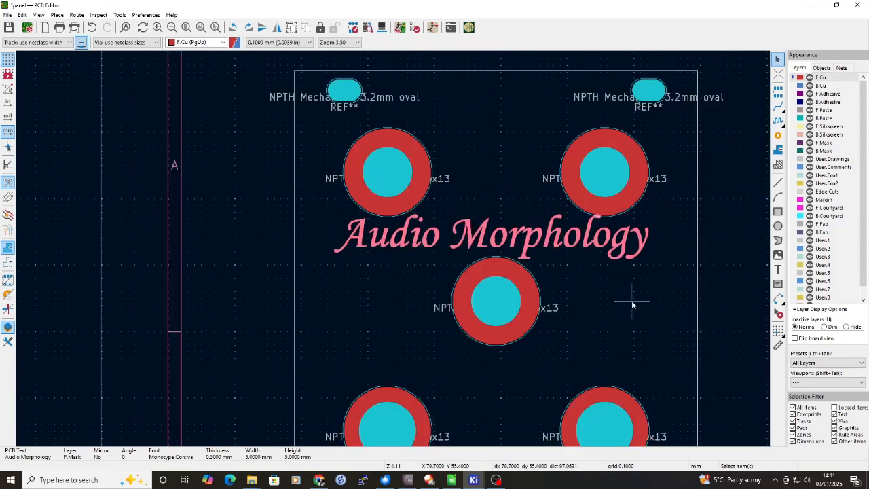
pyautogui.scroll(-2, 632, 300)
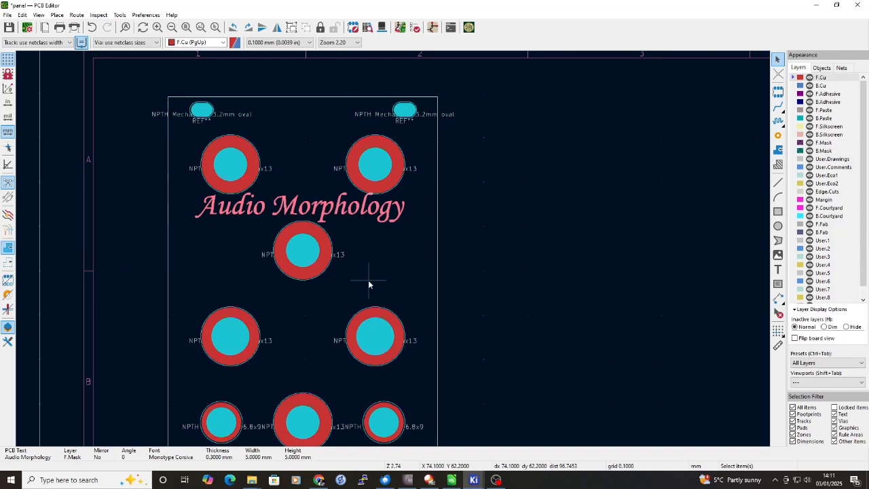
pyautogui.click(38, 16)
pyautogui.click(54, 42)
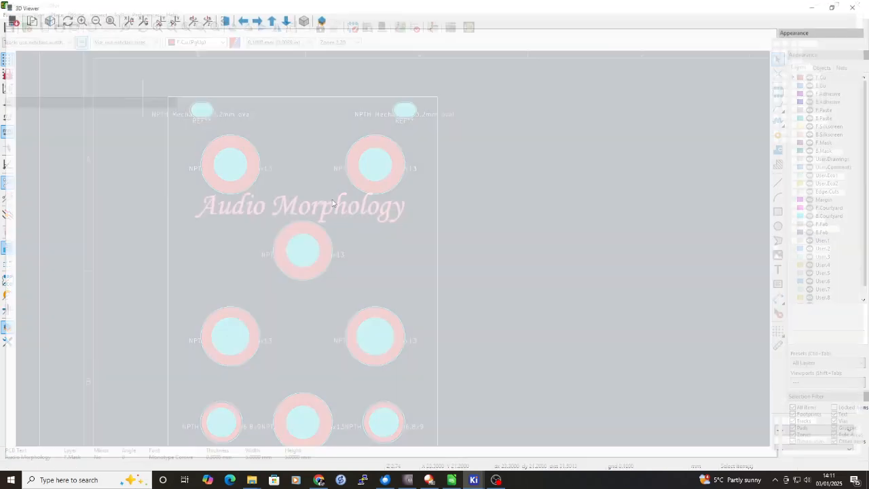
pyautogui.moveTo(425, 151); pyautogui.dragTo(453, 157)
pyautogui.scroll(2, 359, 141)
pyautogui.moveTo(400, 77); pyautogui.dragTo(443, 64)
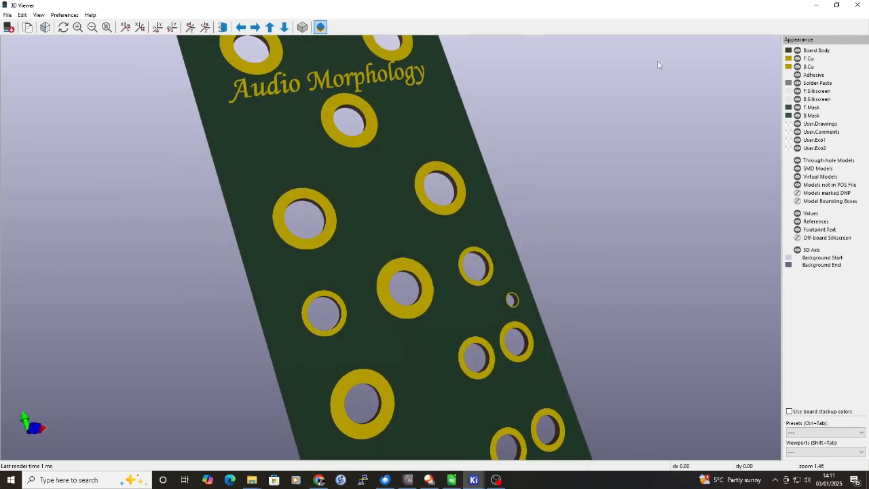
pyautogui.click(857, 4)
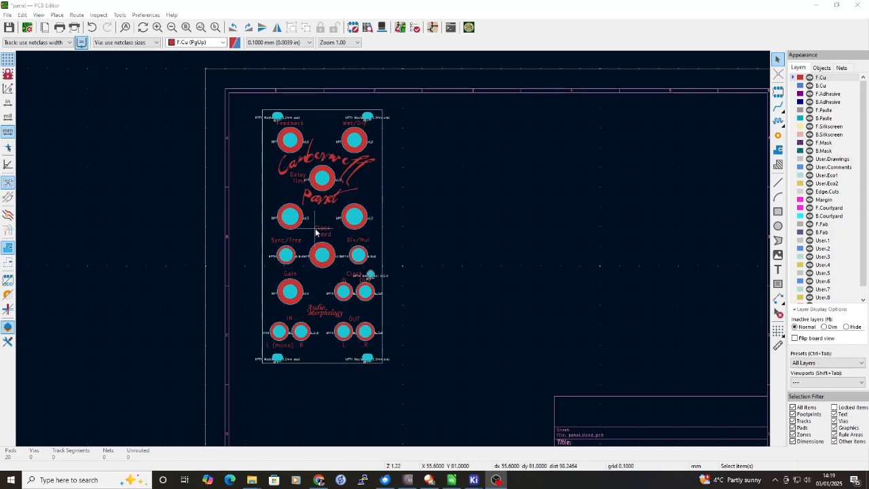
# Examine the control and jack labels and the two-line "Audio Morphology" lettering on the completed panel layout
pyautogui.scroll(3, 319, 234)
pyautogui.scroll(2, 393, 249)
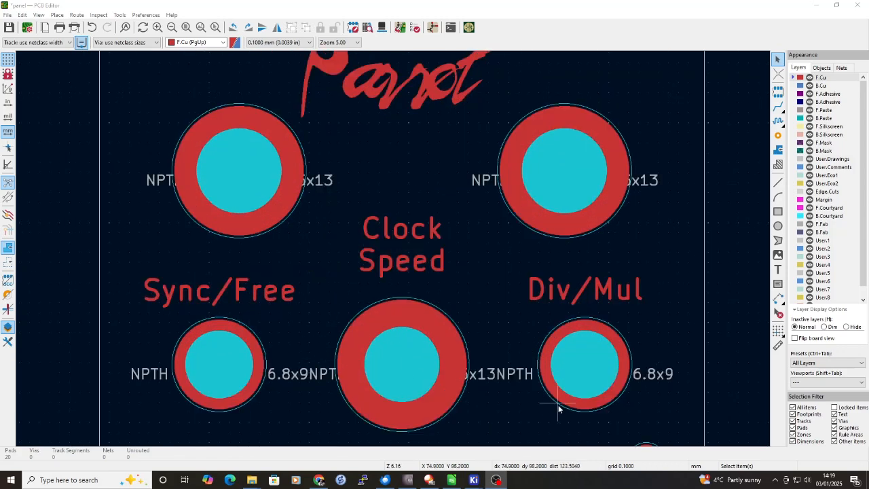
pyautogui.scroll(-2, 558, 405)
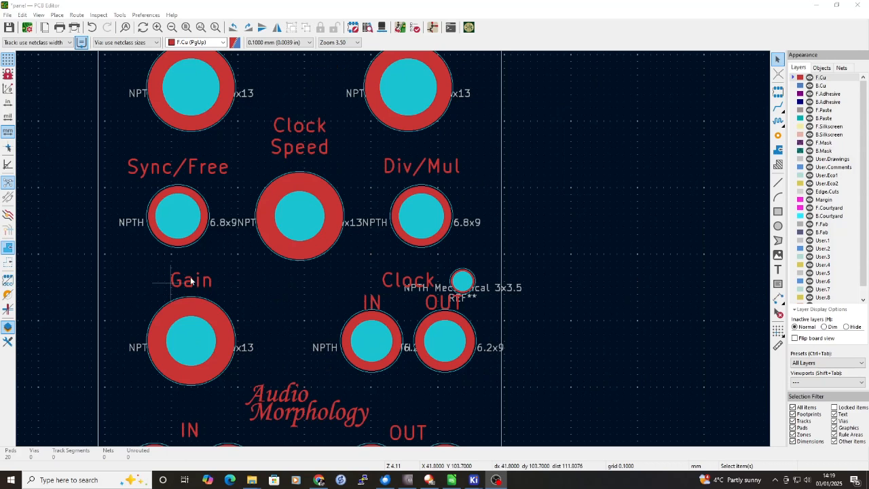
pyautogui.scroll(1, 308, 412)
pyautogui.scroll(1, 394, 253)
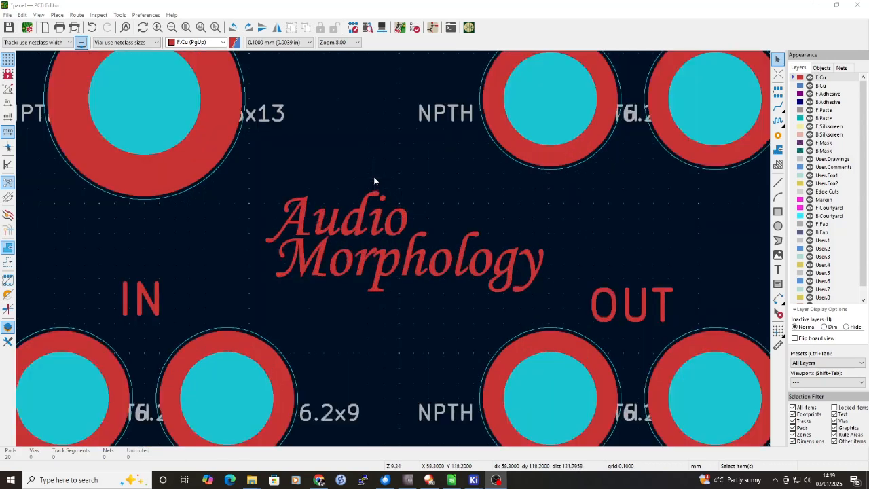
pyautogui.scroll(-2, 373, 176)
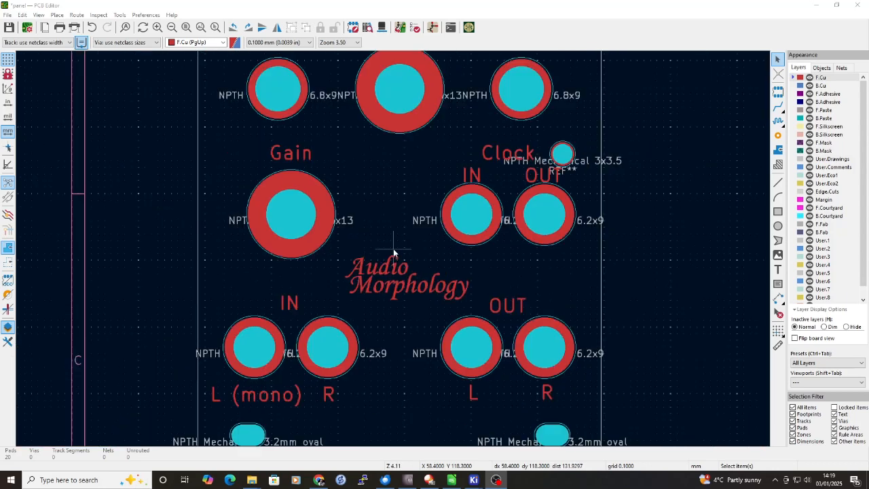
pyautogui.scroll(-1, 393, 248)
pyautogui.scroll(5, 327, 170)
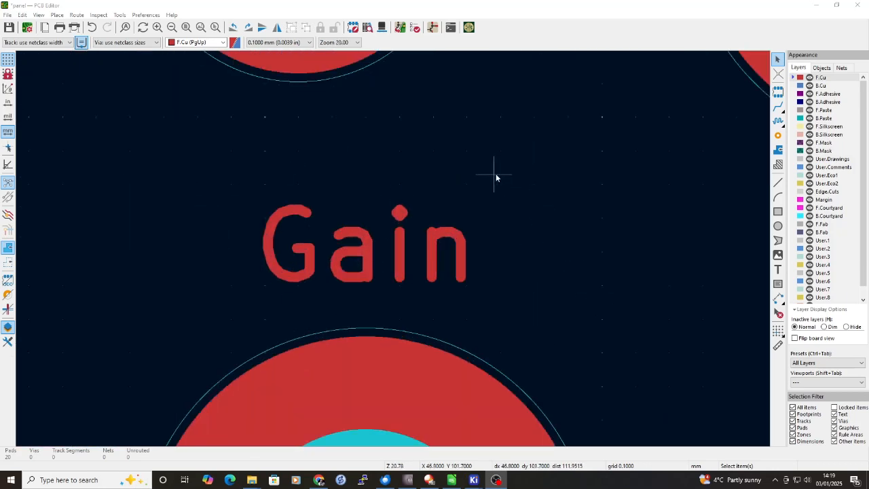
pyautogui.scroll(-3, 497, 178)
pyautogui.scroll(-1, 398, 249)
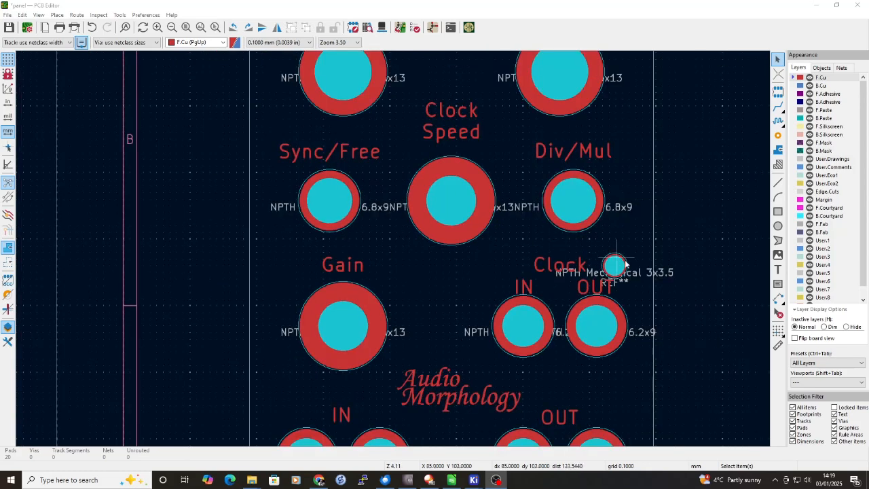
pyautogui.scroll(-1, 613, 163)
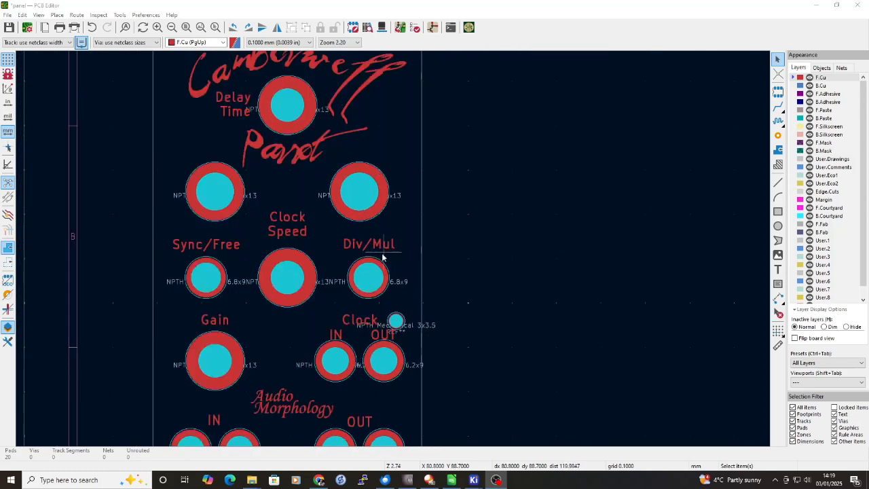
pyautogui.scroll(-1, 316, 62)
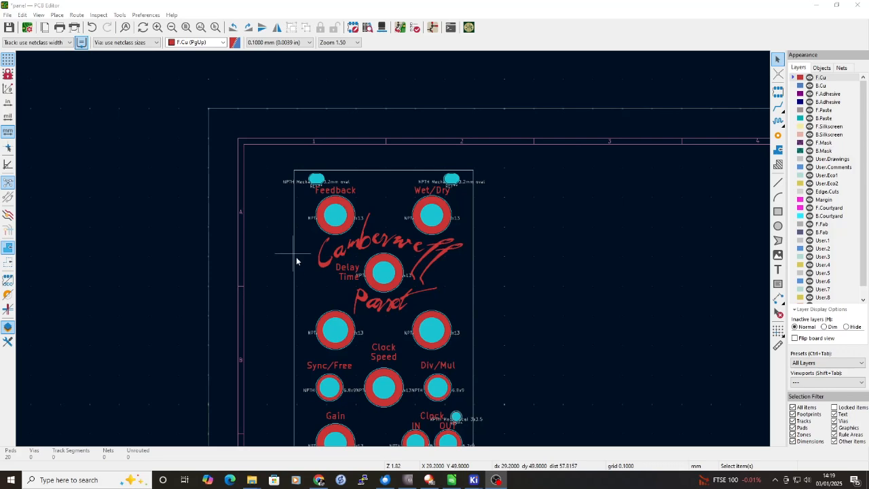
# Examine the "Camberwell Parrot" title and select the separate text pieces of "Camberwell" to check how each is angled
pyautogui.scroll(5, 393, 248)
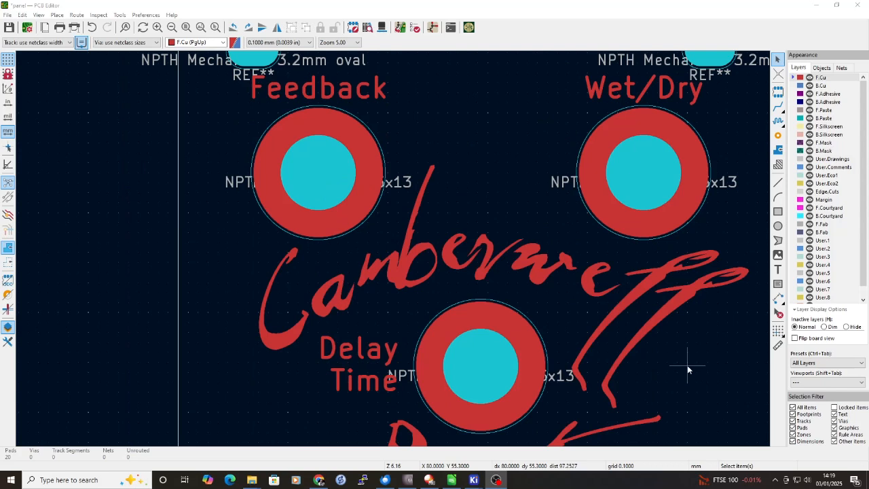
pyautogui.scroll(-2, 394, 248)
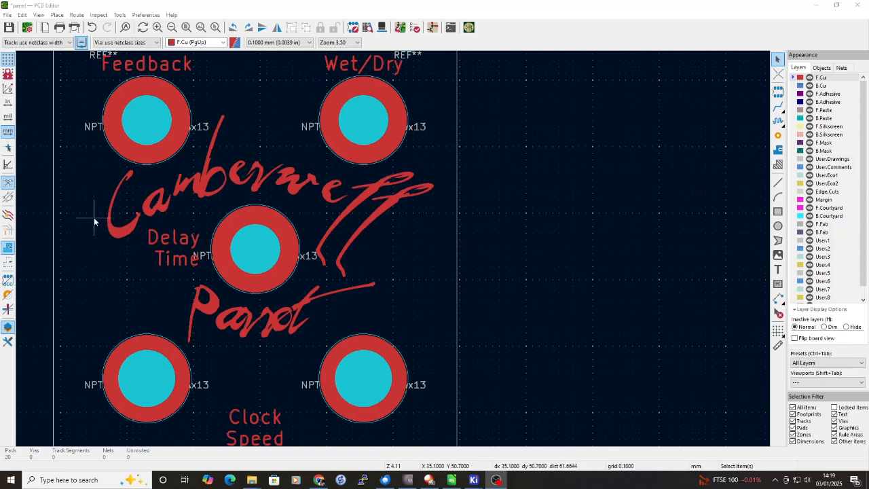
pyautogui.click(126, 233)
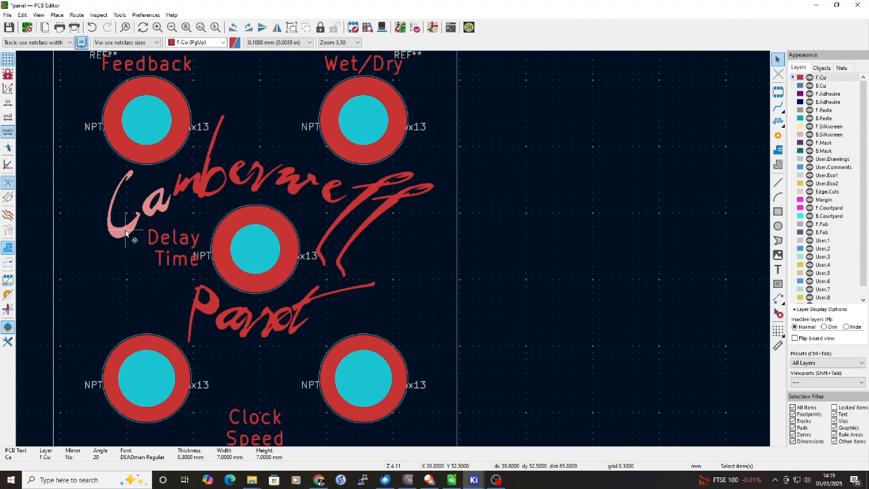
pyautogui.click(198, 182)
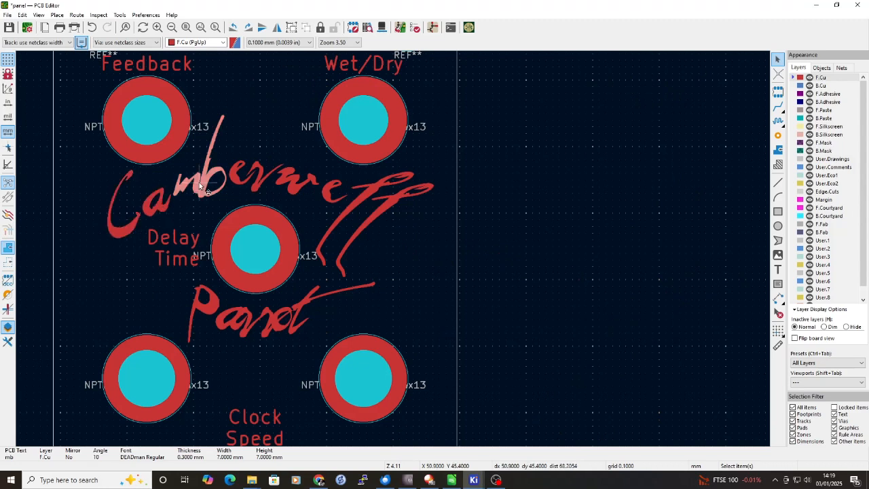
pyautogui.click(262, 178)
pyautogui.click(305, 182)
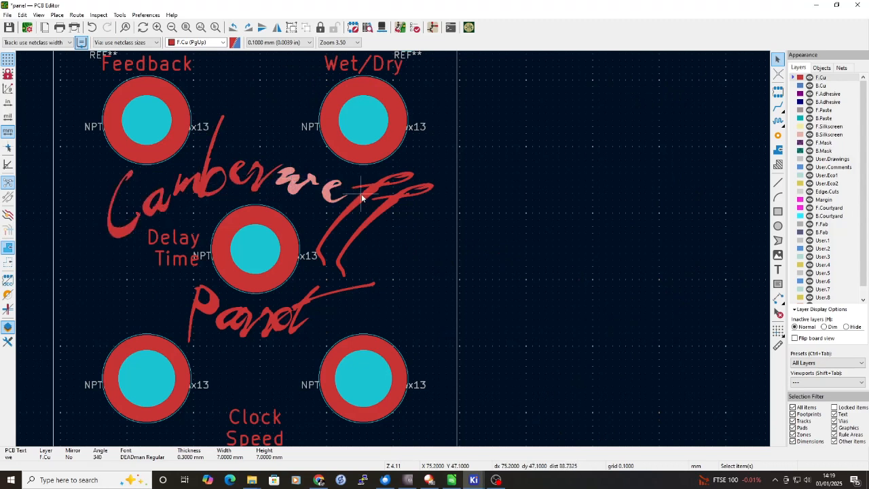
# Set the orientation of the "Ca" text piece in the panel title to 90 degrees
pyautogui.click(114, 230)
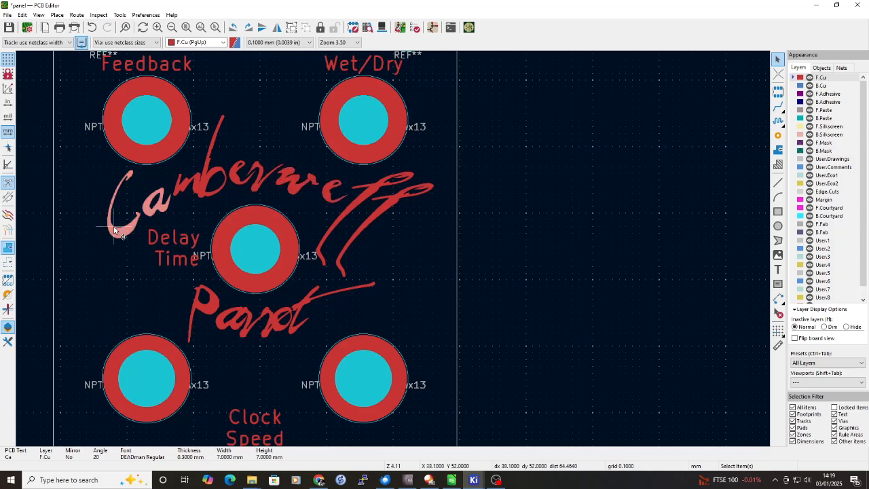
pyautogui.doubleClick(114, 229)
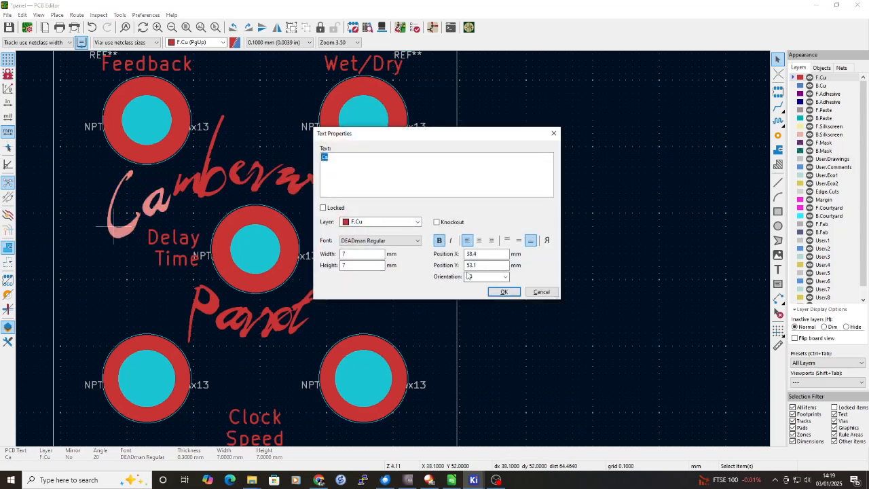
pyautogui.click(505, 277)
pyautogui.click(476, 293)
pyautogui.click(503, 292)
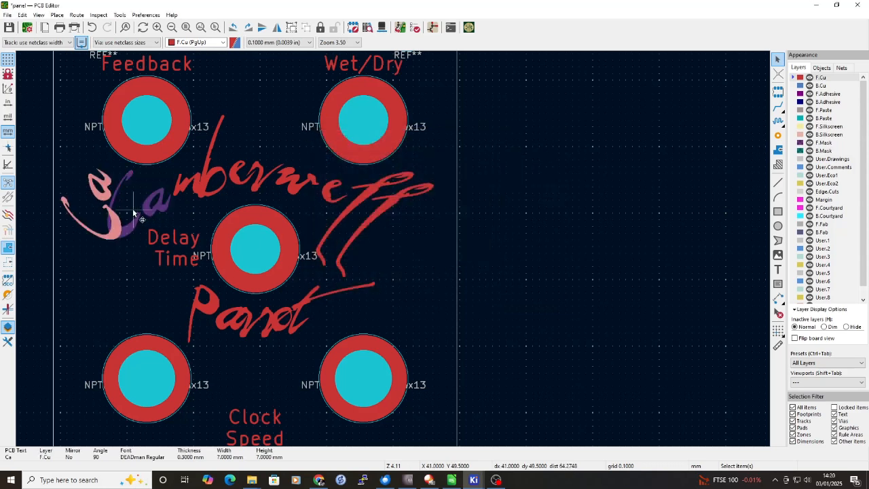
# Set the "Ca" text piece's orientation to 20 degrees
pyautogui.doubleClick(142, 208)
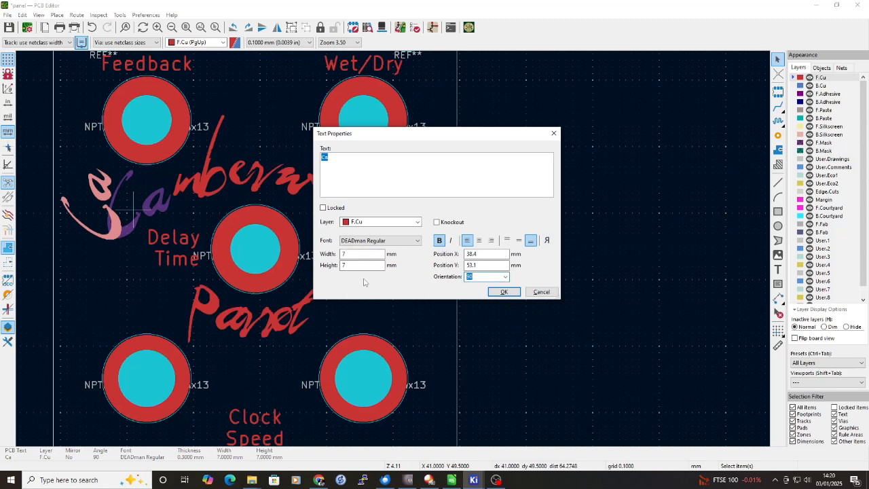
pyautogui.write('20')
pyautogui.click(504, 291)
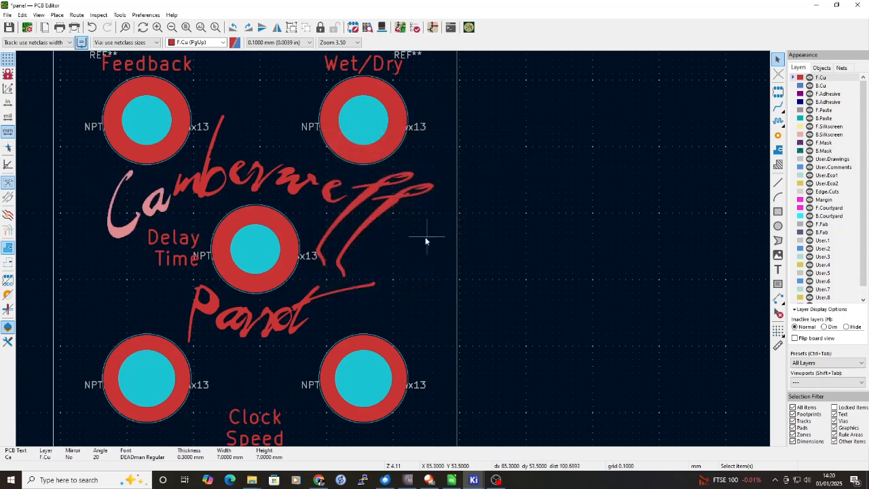
# Examine the complete panel layout from top to bottom and inspect the panel's front in the 3D viewer
pyautogui.scroll(-2, 410, 253)
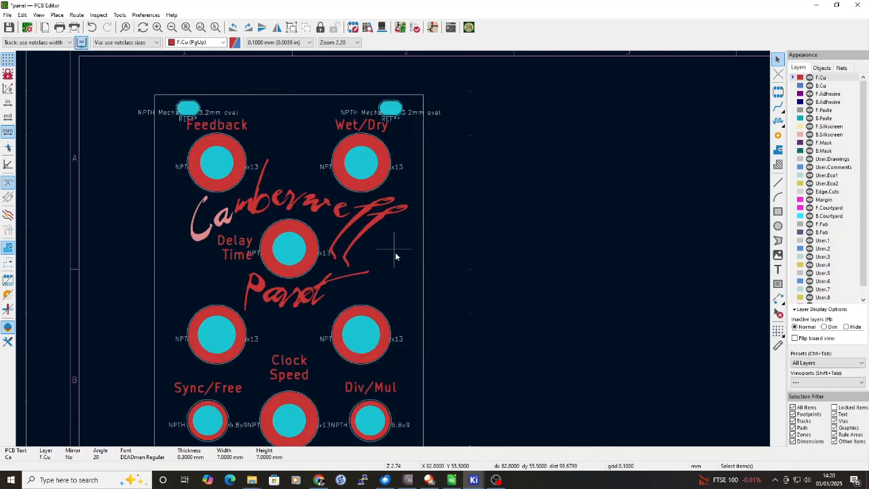
pyautogui.scroll(-3, 400, 239)
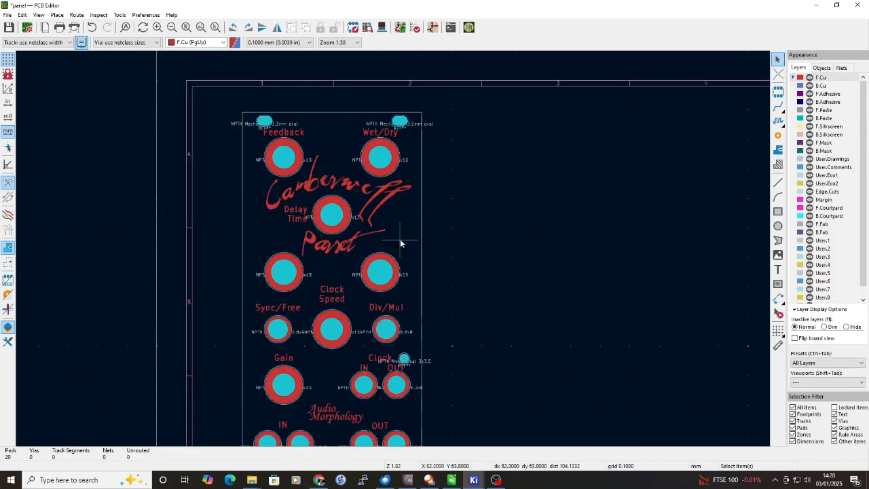
pyautogui.scroll(4, 403, 273)
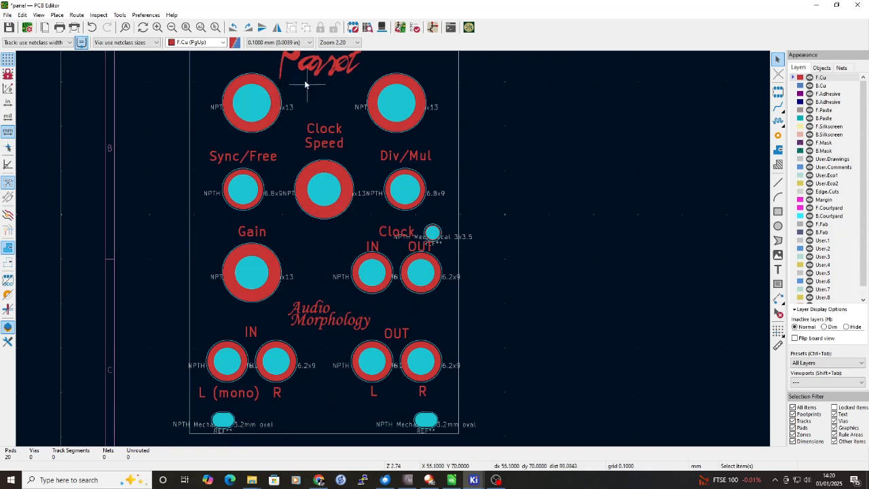
pyautogui.scroll(-2, 394, 249)
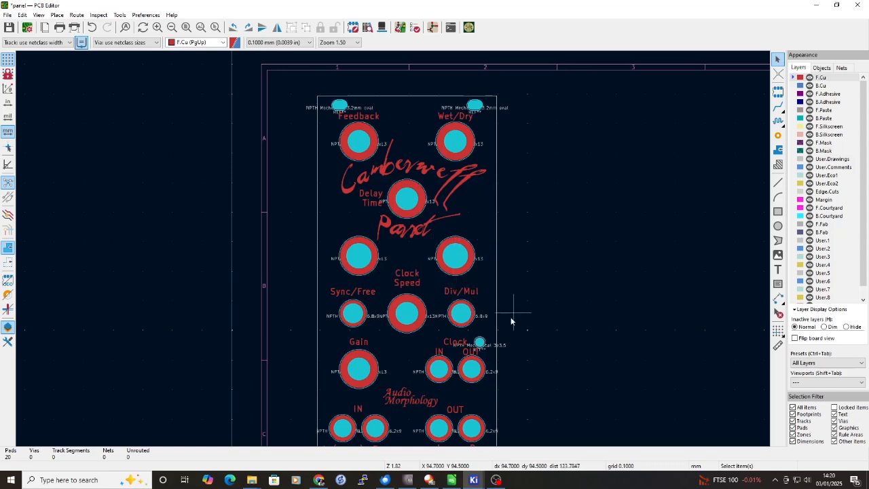
pyautogui.click(39, 15)
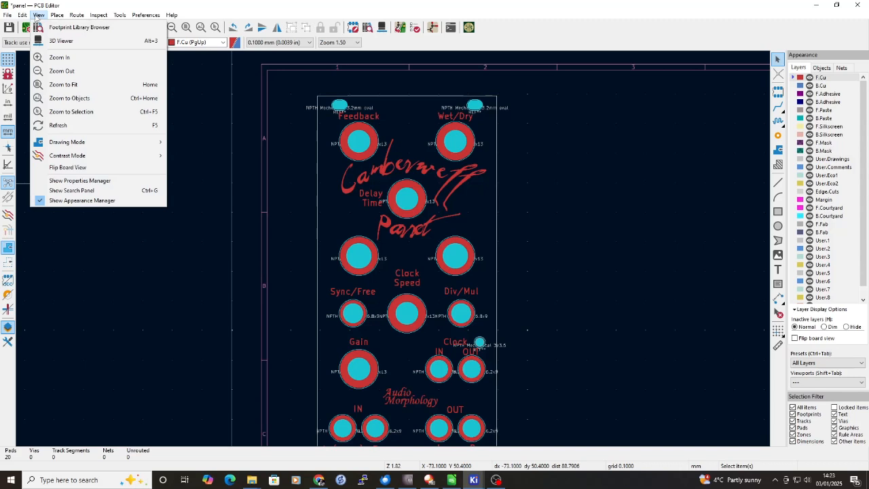
pyautogui.click(57, 43)
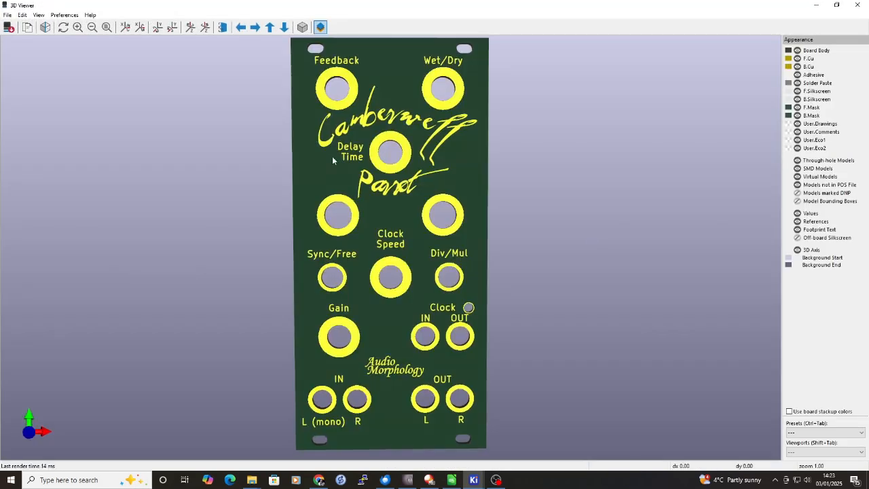
pyautogui.moveTo(332, 160); pyautogui.dragTo(408, 285)
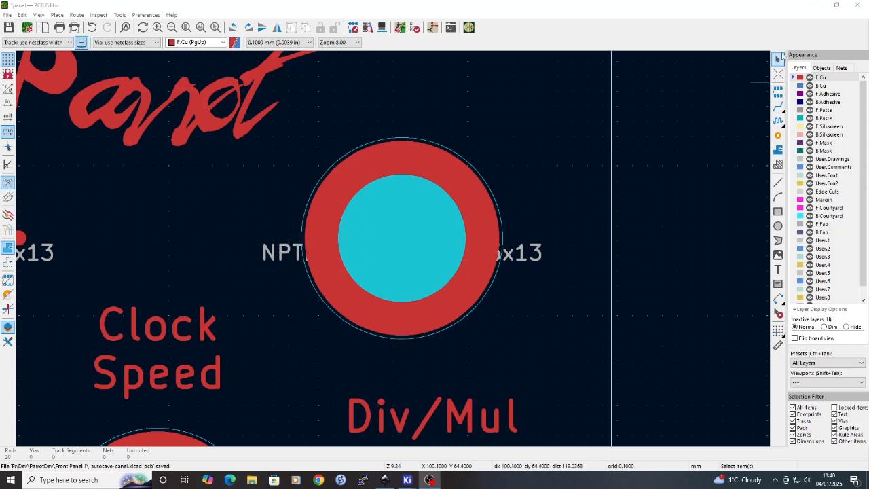
# Draw an F.Cu line about 8.8 mm long from the centre of the hole above "Div/Mul" leftwards past its copper ring
pyautogui.click(778, 182)
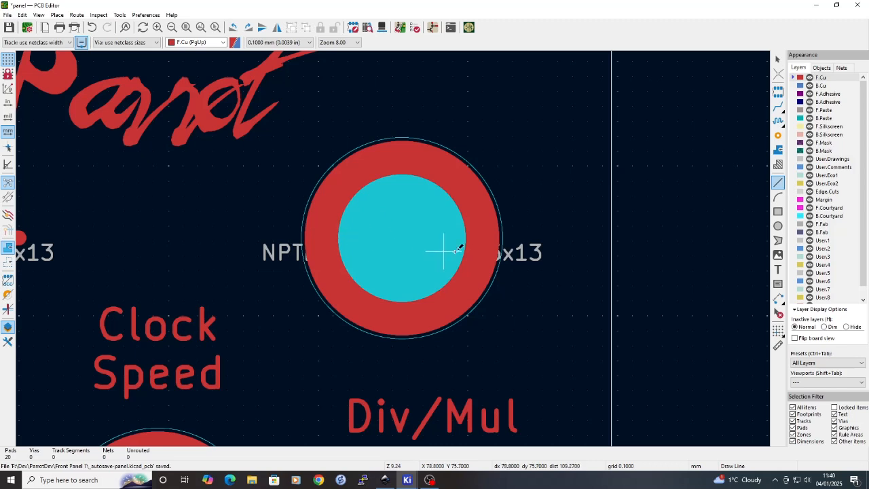
pyautogui.click(403, 236)
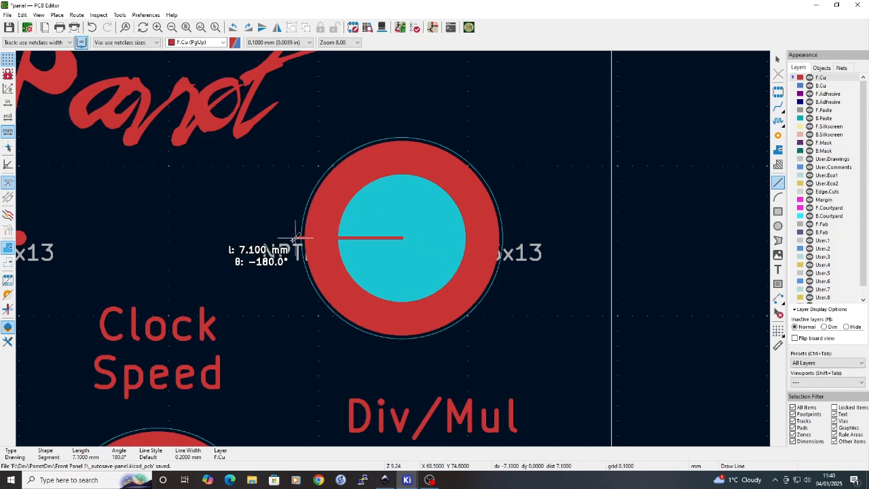
pyautogui.click(270, 236)
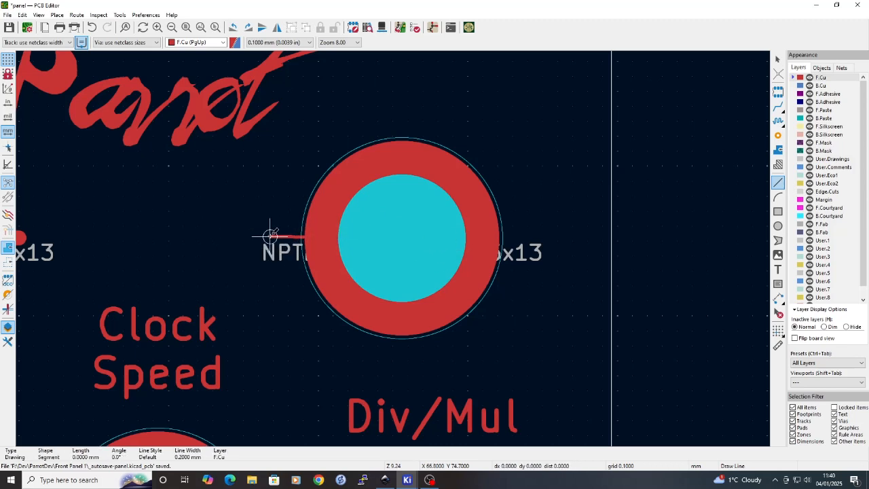
pyautogui.press('Escape')
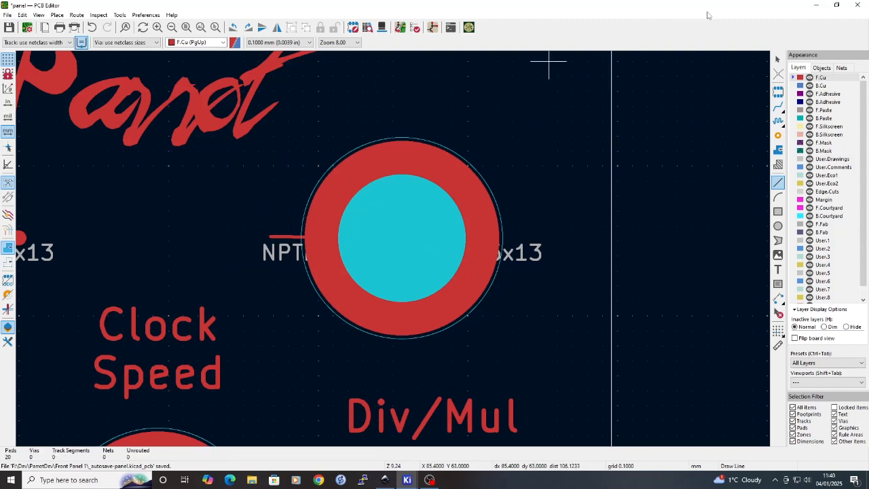
pyautogui.click(779, 59)
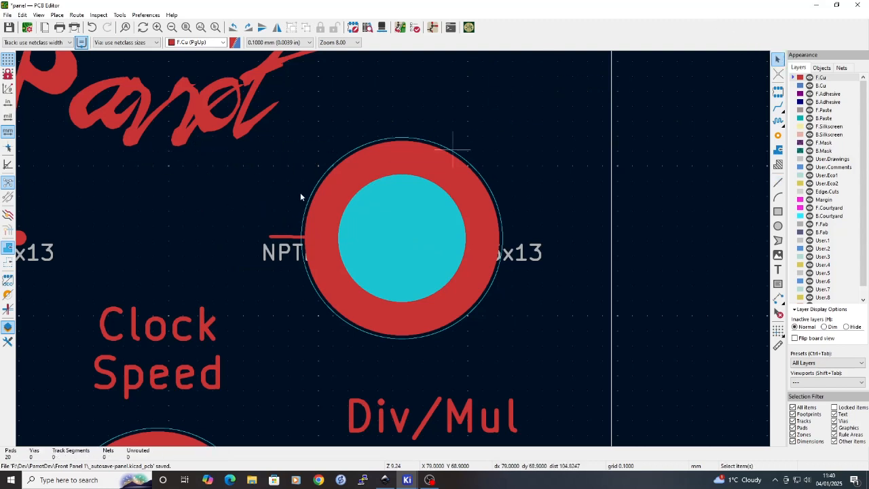
# Set the line segment's length to 7 mm, its angle to 180 degrees and its line width to 1 mm
pyautogui.click(292, 238)
pyautogui.doubleClick(292, 238)
pyautogui.press('Tab')
pyautogui.press('Tab')
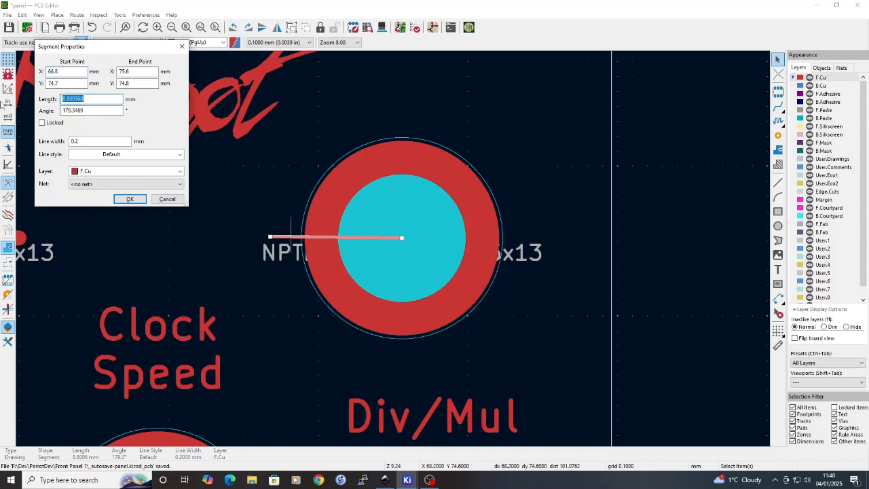
pyautogui.write('7')
pyautogui.press('Tab')
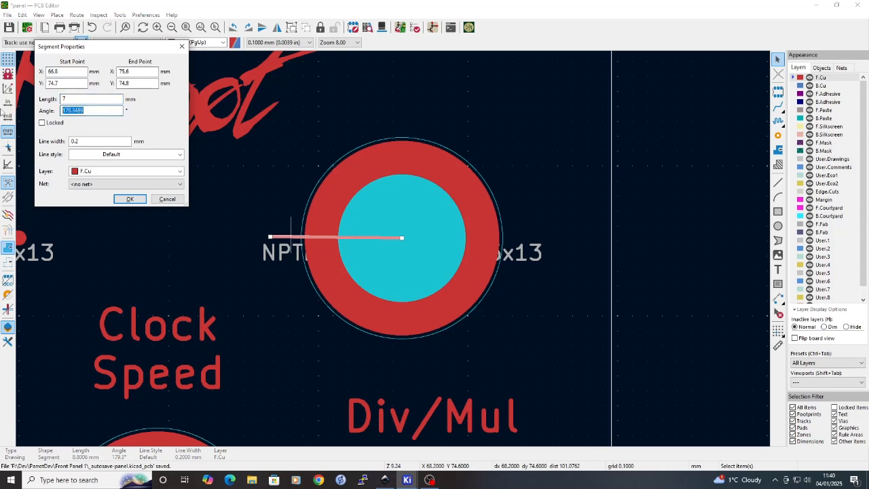
pyautogui.write('180')
pyautogui.press('Tab')
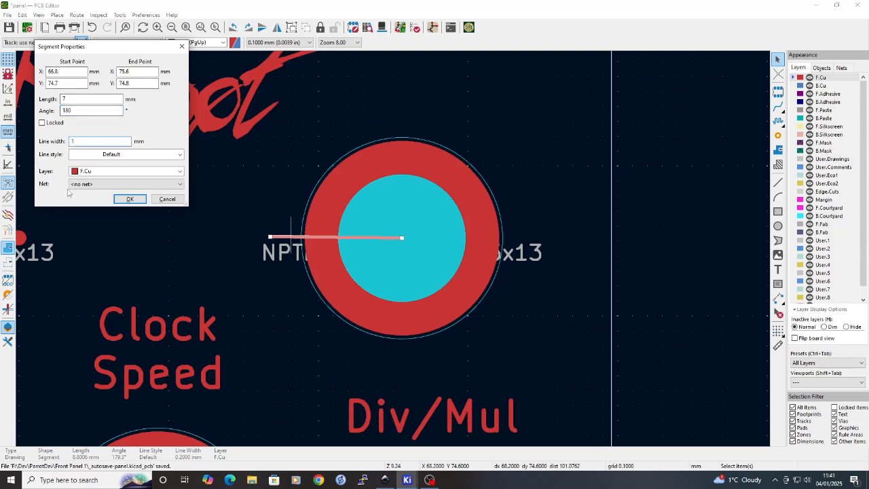
pyautogui.click(130, 200)
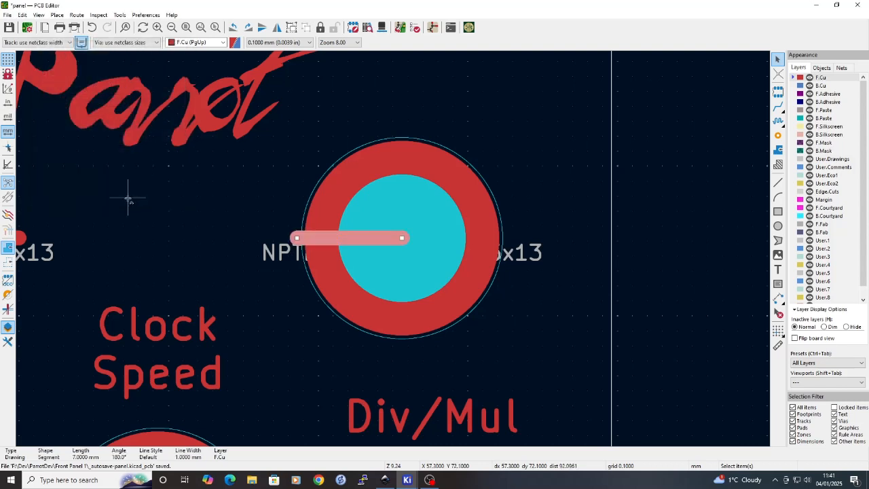
# Duplicate the tick segment, set the copy's angle to 150 degrees and place it with its inner end on the hole centre
pyautogui.hotkey('ctrl', 'd')
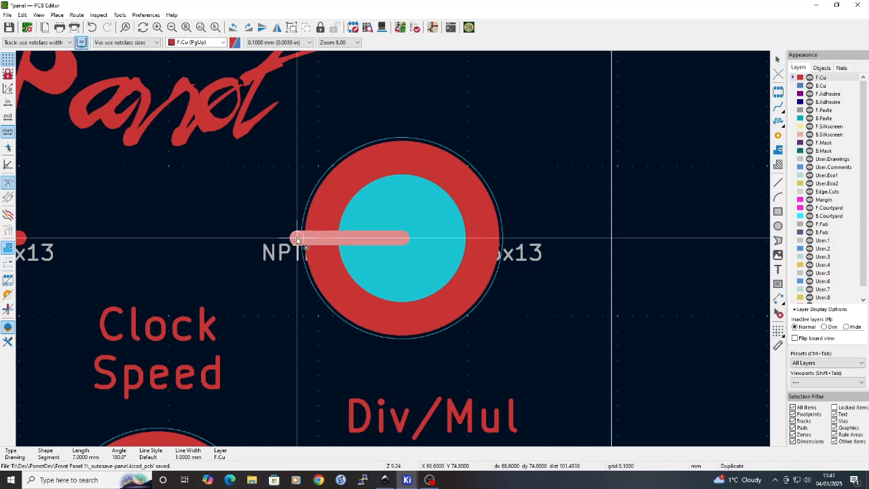
pyautogui.press('e')
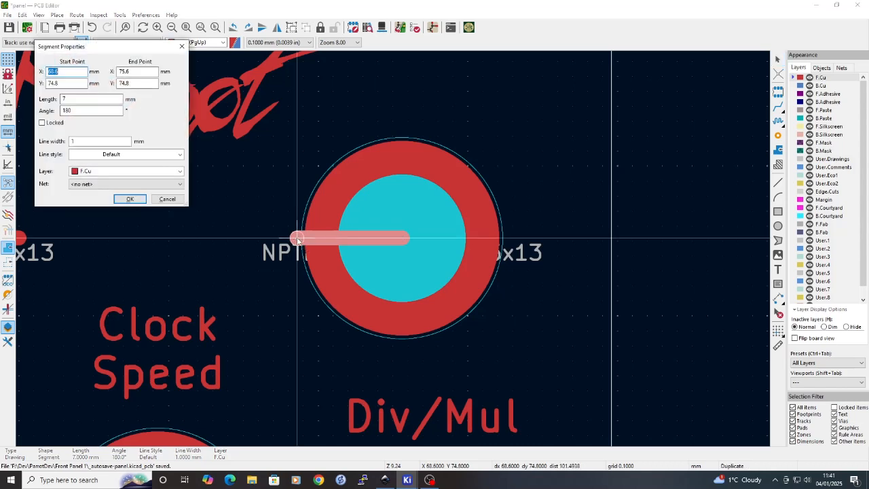
pyautogui.moveTo(80, 111); pyautogui.dragTo(1, 107)
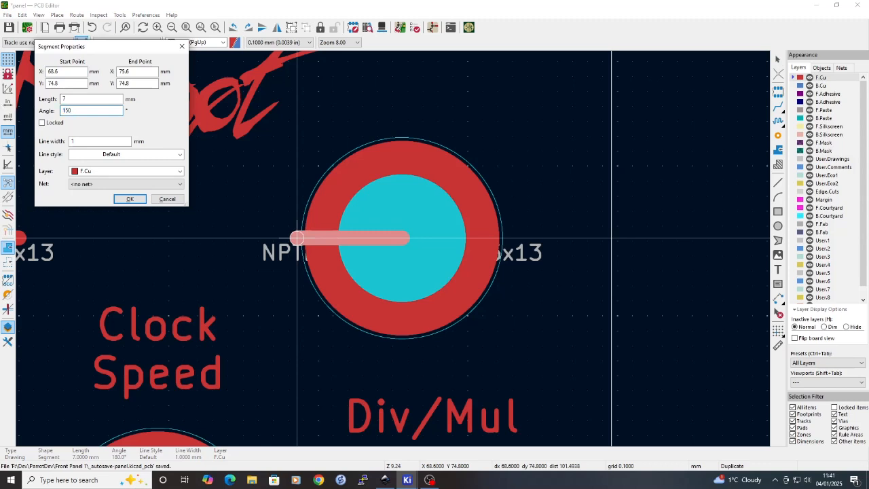
pyautogui.write('150')
pyautogui.click(130, 199)
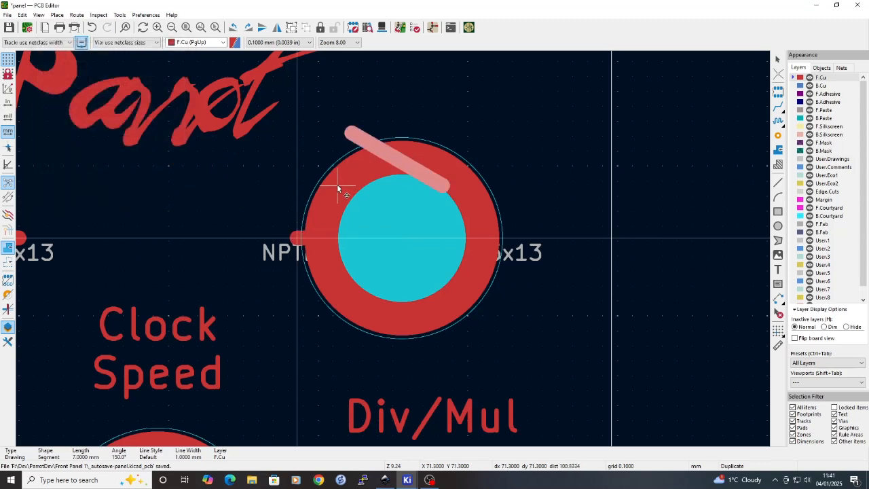
pyautogui.click(297, 238)
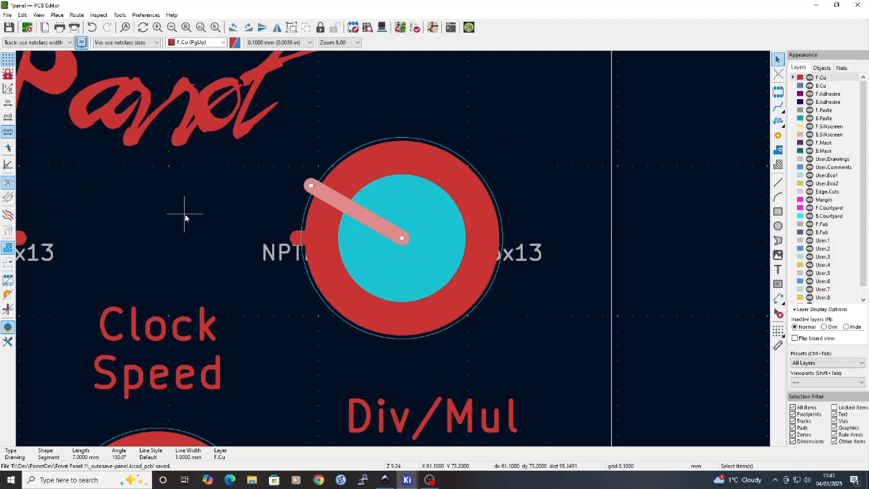
# Examine the tick marks around the hole above "Sync/Free" in the layout and compare both ringed holes in the 3D viewer
pyautogui.scroll(-2, 167, 213)
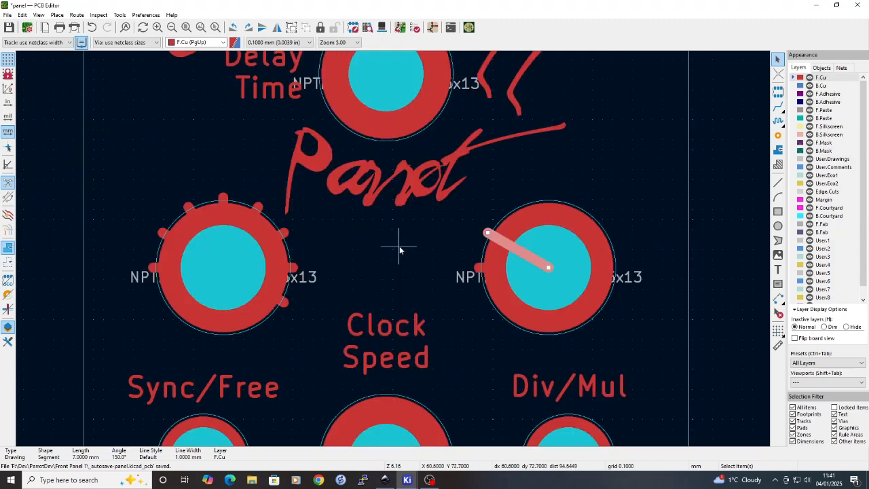
pyautogui.scroll(1, 221, 270)
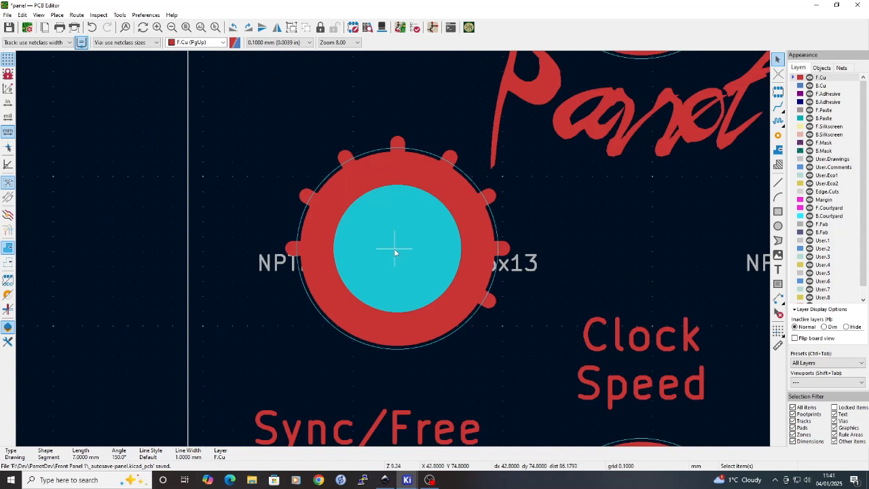
pyautogui.scroll(1, 394, 248)
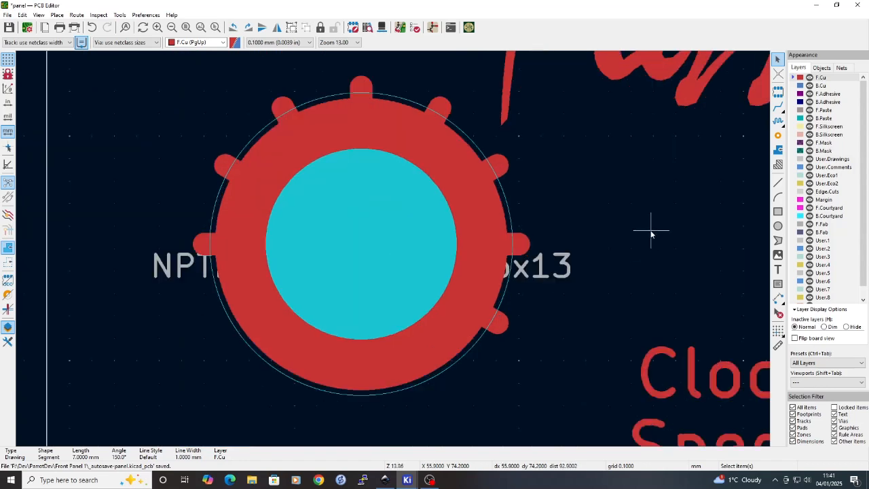
pyautogui.click(200, 243)
pyautogui.click(226, 166)
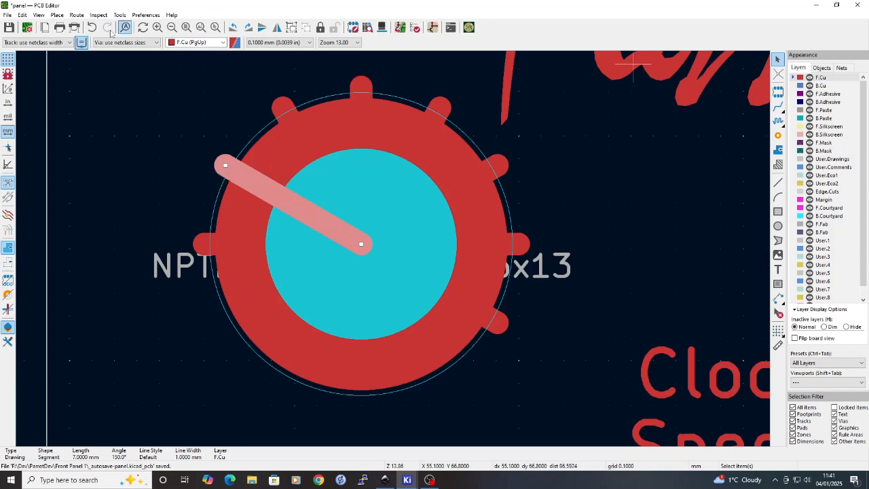
pyautogui.click(39, 15)
pyautogui.click(61, 40)
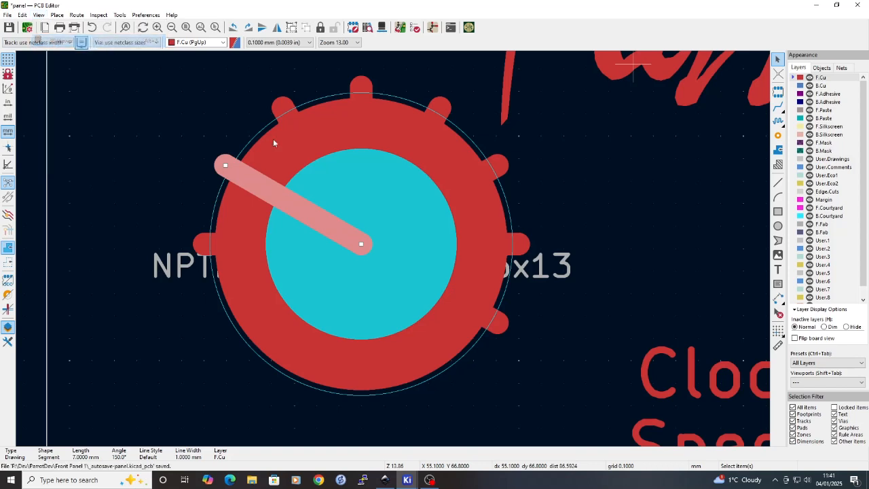
pyautogui.scroll(2, 390, 245)
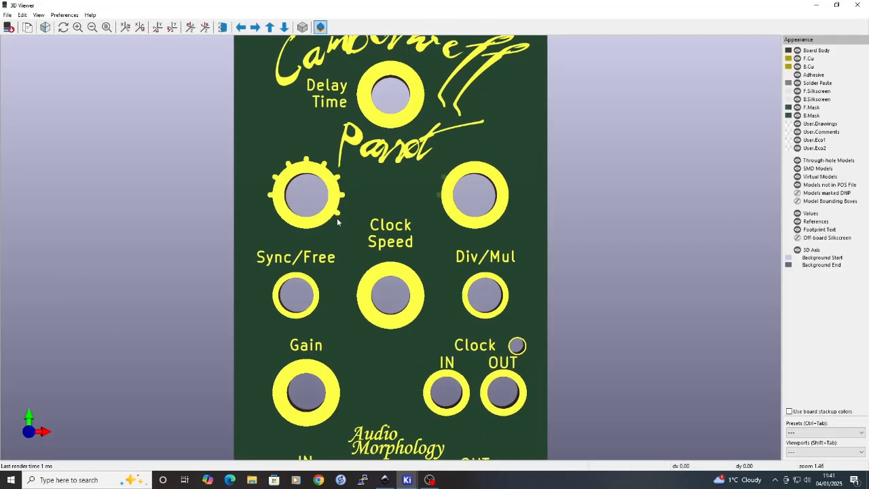
pyautogui.scroll(2, 297, 178)
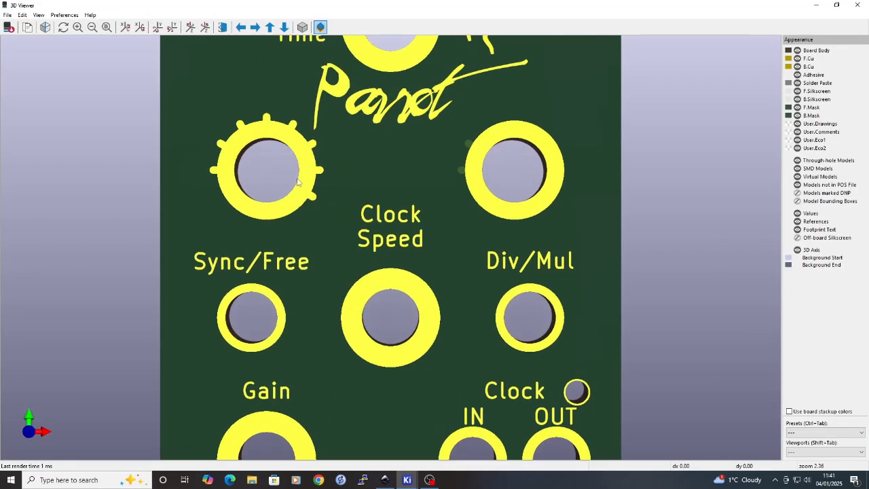
pyautogui.scroll(1, 239, 141)
pyautogui.moveTo(246, 148); pyautogui.dragTo(214, 152)
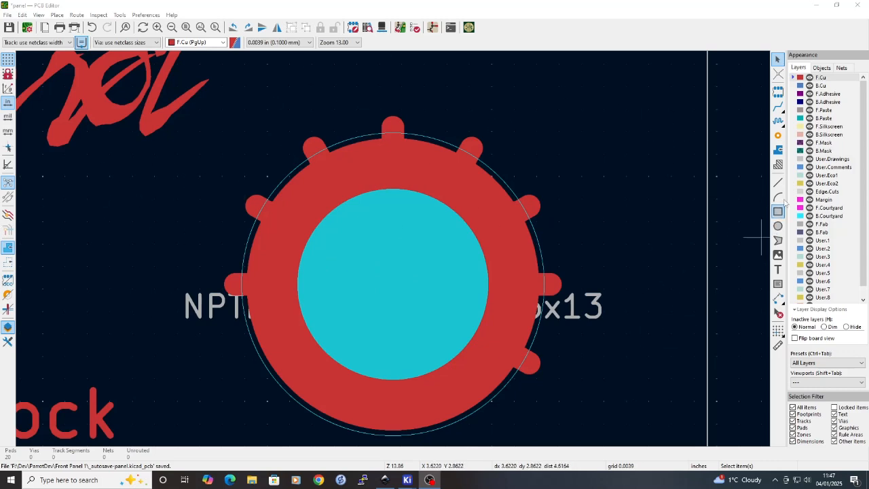
# Draw an F.Cu circle centred on the ticked hole, just outside the tick marks, with a radius of about 0.312 in
pyautogui.click(778, 226)
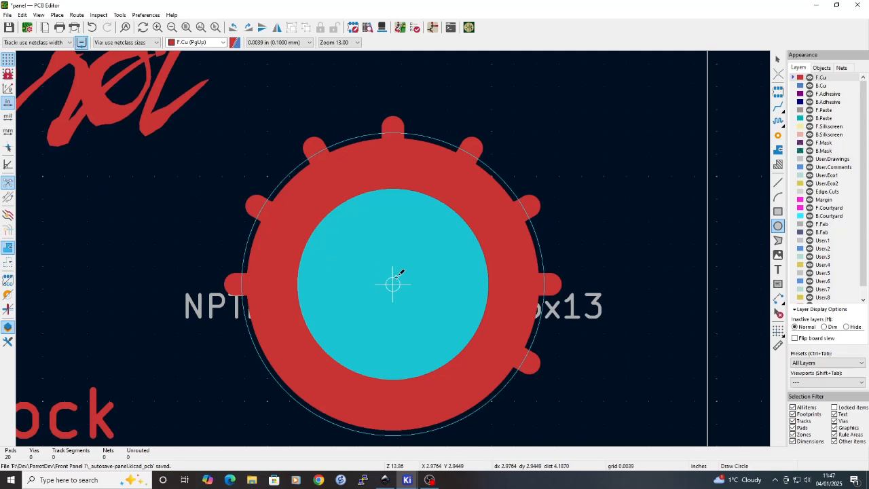
pyautogui.click(394, 283)
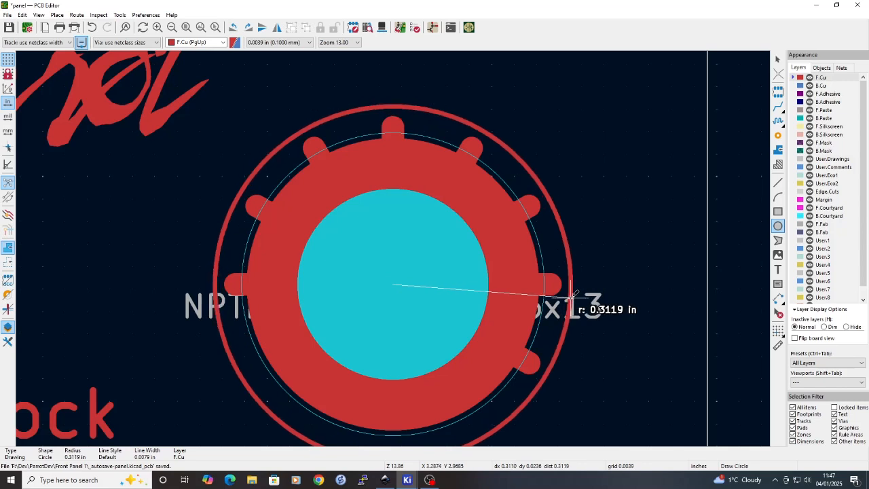
pyautogui.click(572, 297)
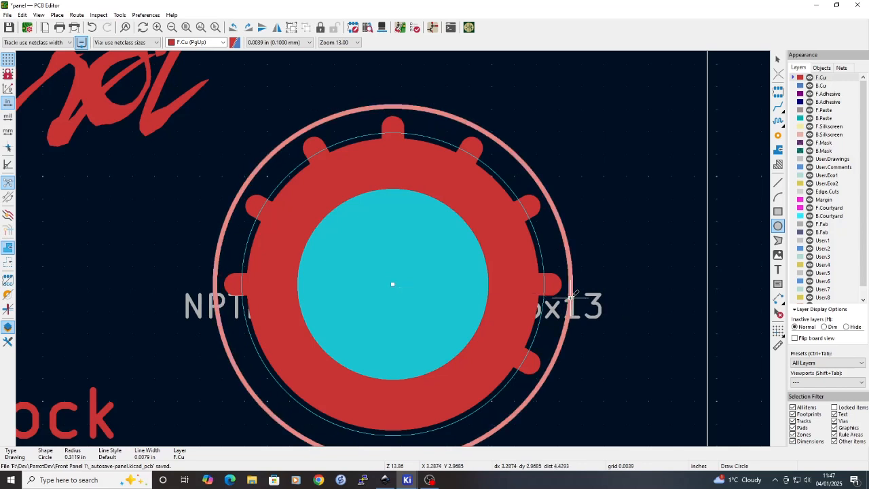
# Add the text "1" on F.Cu beside the first tick mark of the ringed hole above "Div/Mul"
pyautogui.click(779, 270)
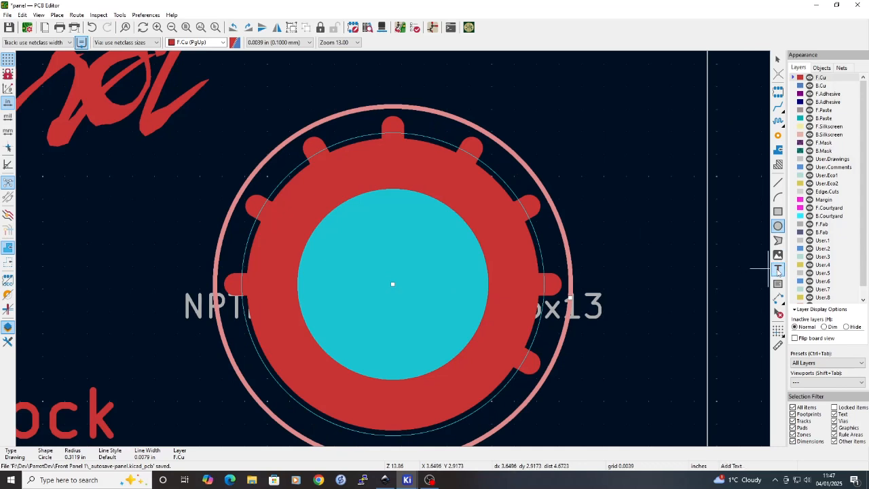
pyautogui.click(769, 269)
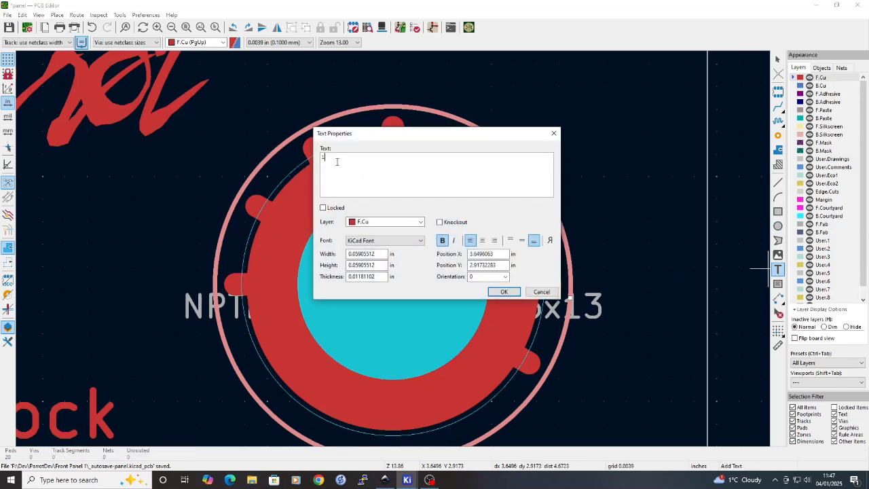
pyautogui.click(509, 293)
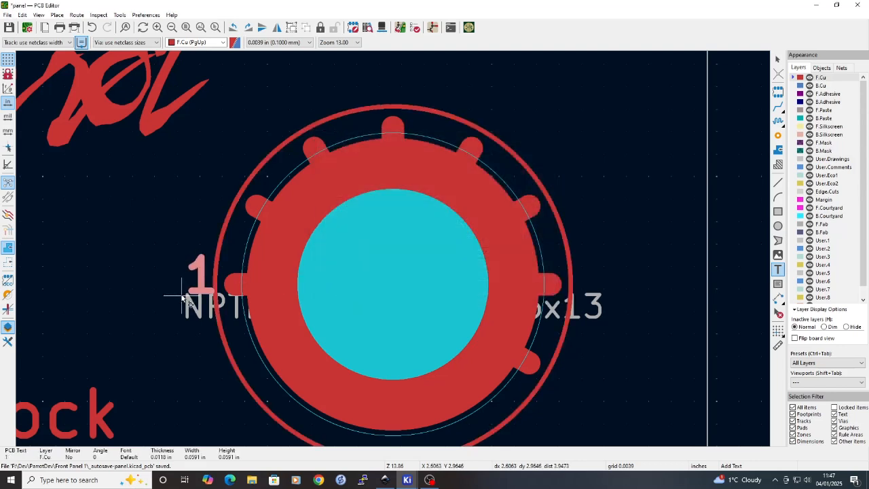
pyautogui.scroll(3, 182, 296)
pyautogui.scroll(2, 339, 247)
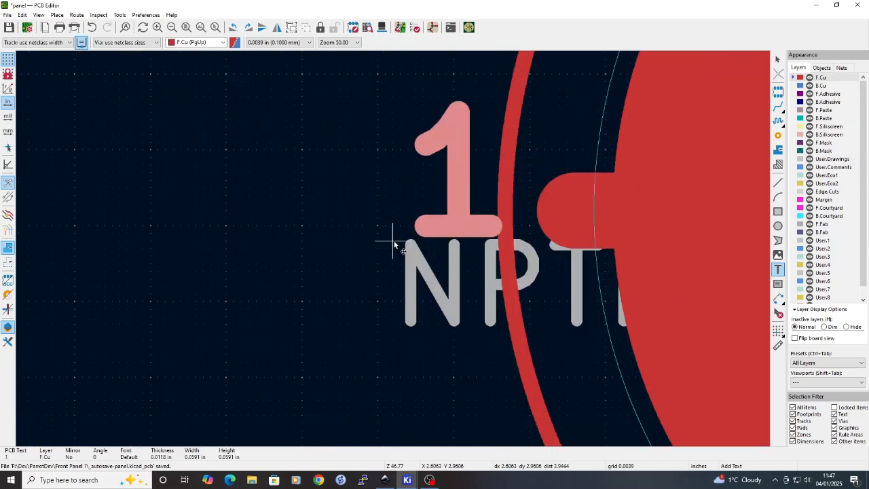
pyautogui.click(387, 278)
pyautogui.scroll(-5, 563, 204)
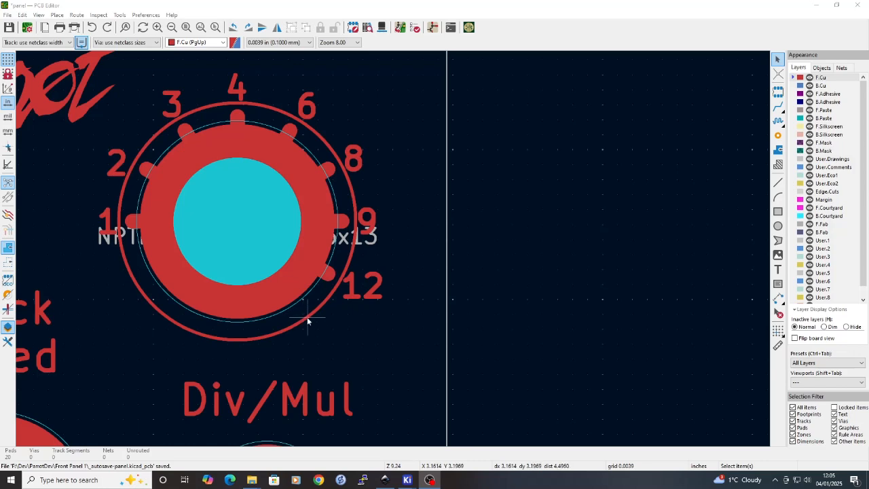
# Delete the F.Cu guide circle around the hole with ticks numbered 1 to 12 and check the labels in the 3D viewer
pyautogui.click(308, 321)
pyautogui.press('Delete')
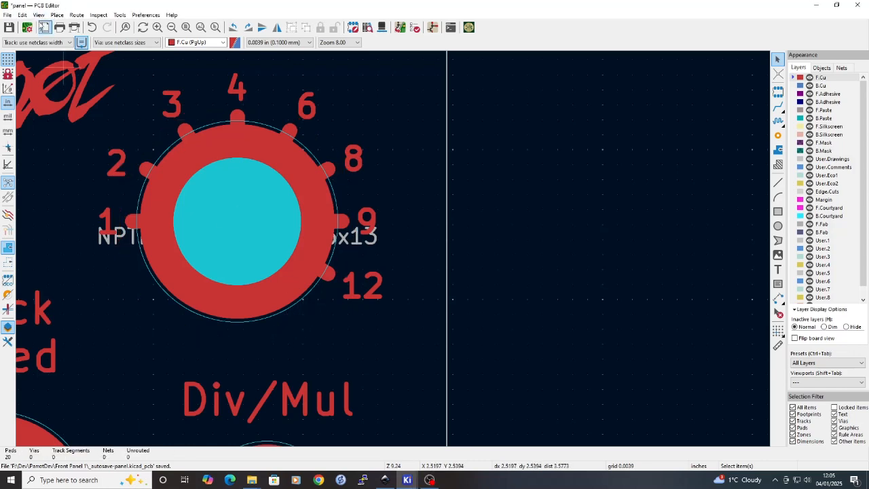
pyautogui.click(39, 15)
pyautogui.click(52, 42)
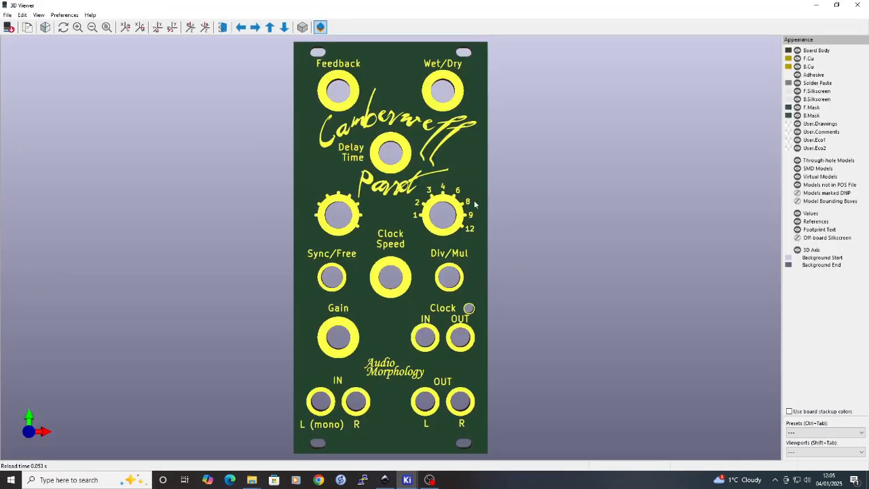
pyautogui.scroll(5, 475, 204)
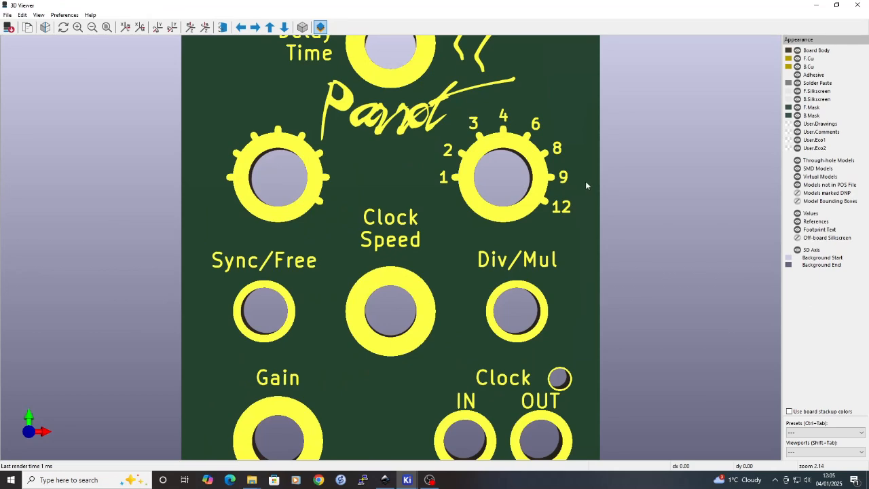
pyautogui.moveTo(374, 199); pyautogui.dragTo(459, 199)
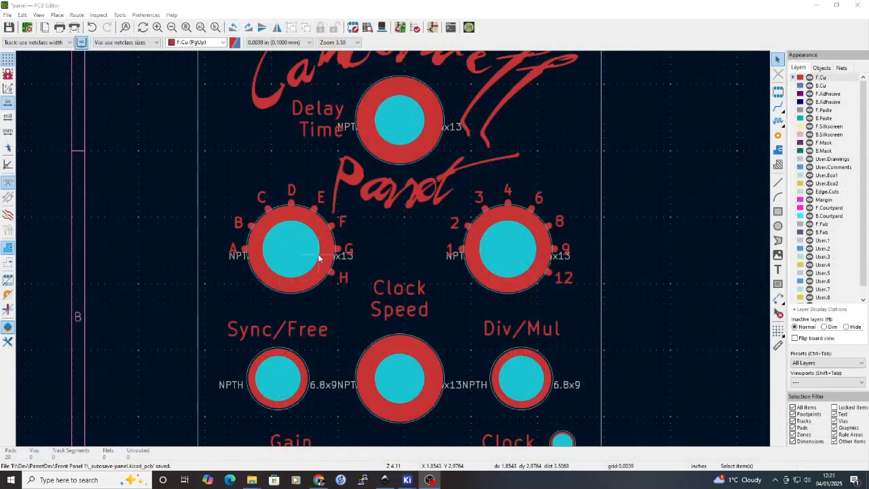
# Review the lettered and numbered tick marks in the layout and inspect the whole panel from several angles in the 3D viewer
pyautogui.scroll(2, 267, 258)
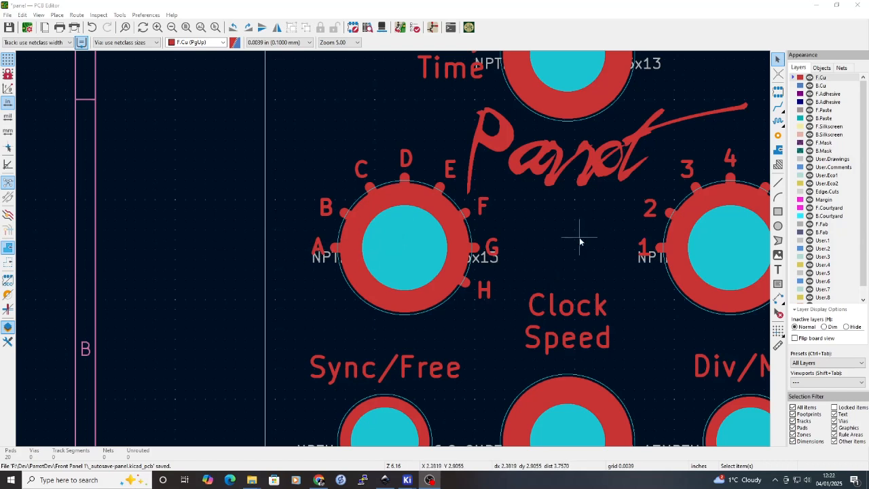
pyautogui.scroll(-1, 579, 237)
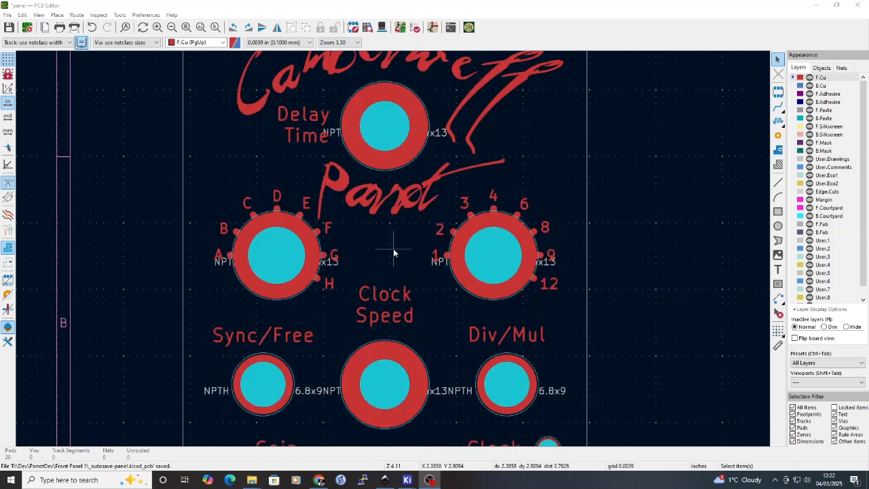
pyautogui.scroll(-1, 393, 249)
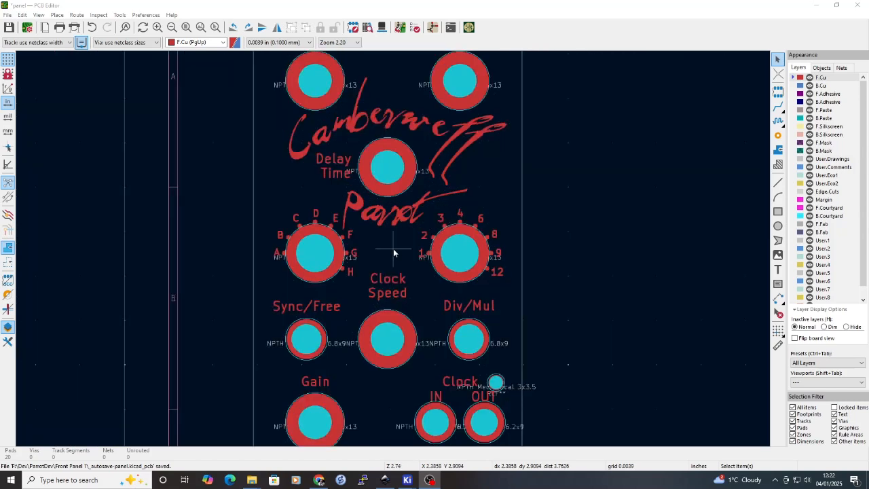
pyautogui.scroll(-1, 394, 248)
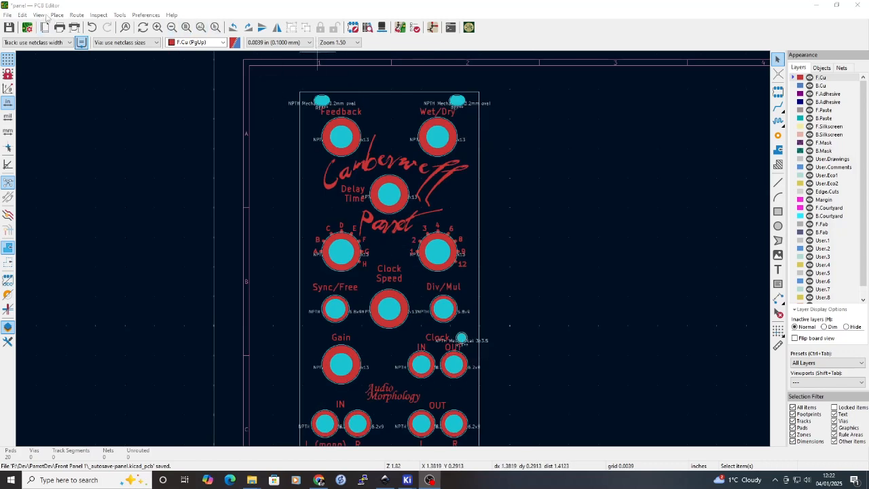
pyautogui.click(39, 15)
pyautogui.click(58, 40)
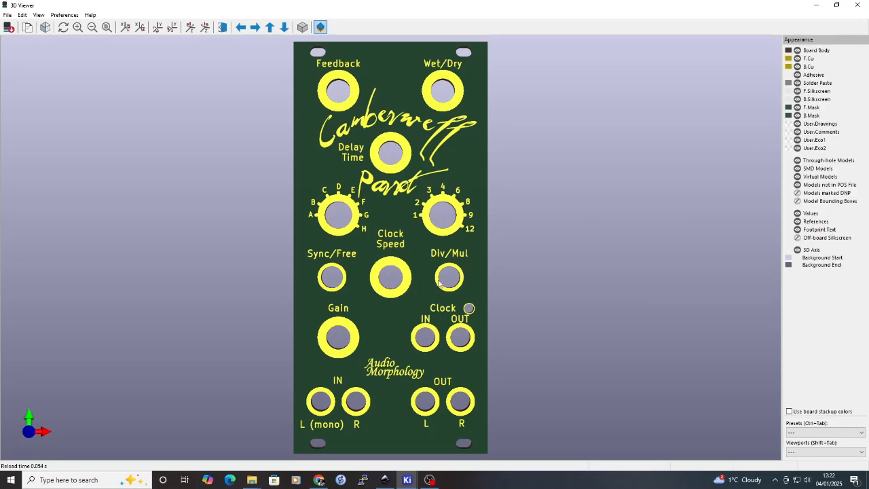
pyautogui.moveTo(400, 205); pyautogui.dragTo(381, 190)
pyautogui.moveTo(473, 309); pyautogui.dragTo(488, 265)
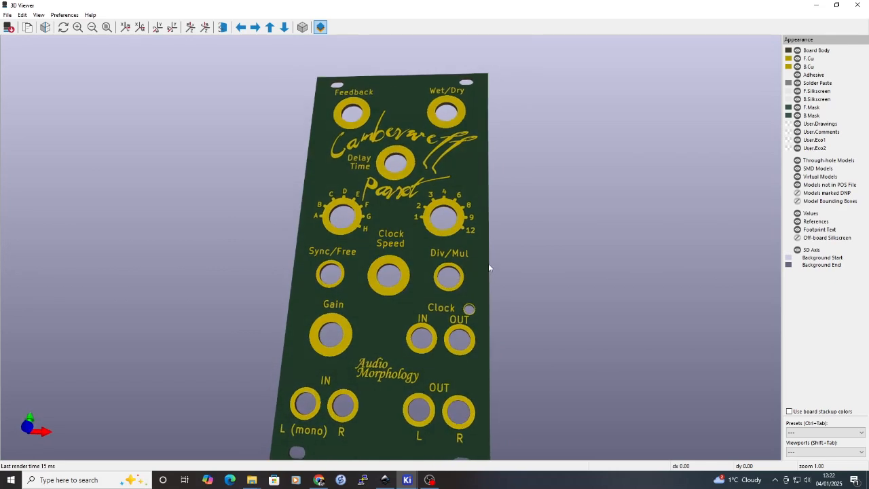
pyautogui.moveTo(328, 168); pyautogui.dragTo(363, 229)
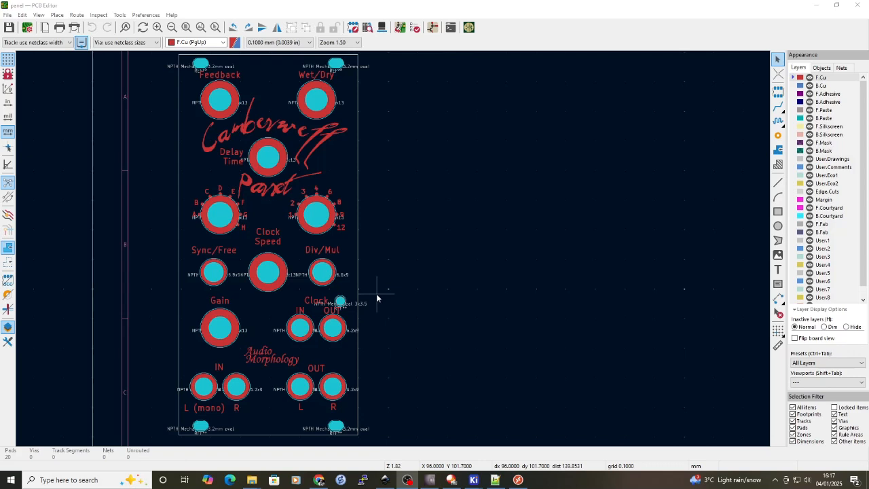
# Plot Gerber files for the F.Cu, F.Mask and Edge.Cuts layers, leaving out B.Cu
pyautogui.click(6, 15)
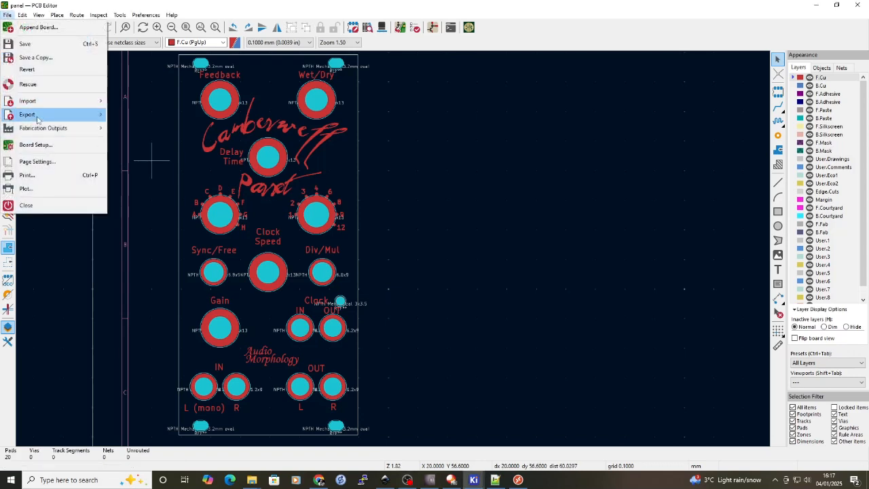
pyautogui.moveTo(80, 132)
pyautogui.click(141, 129)
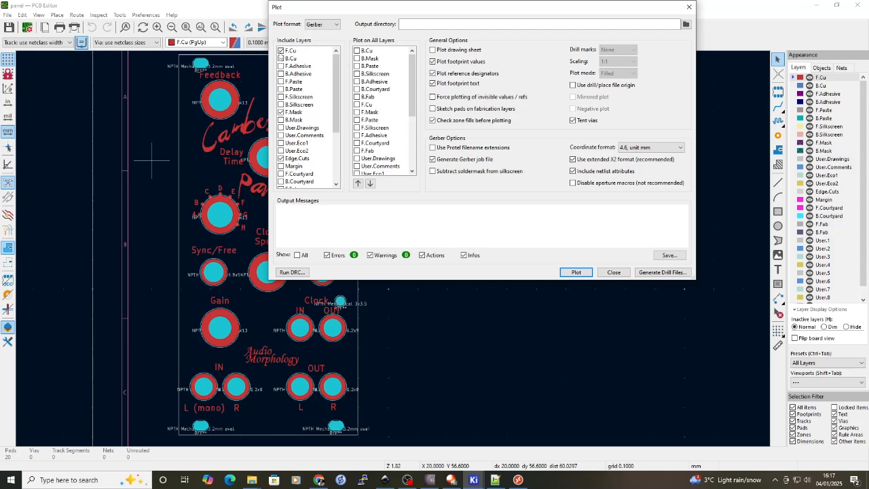
pyautogui.click(281, 59)
pyautogui.click(576, 272)
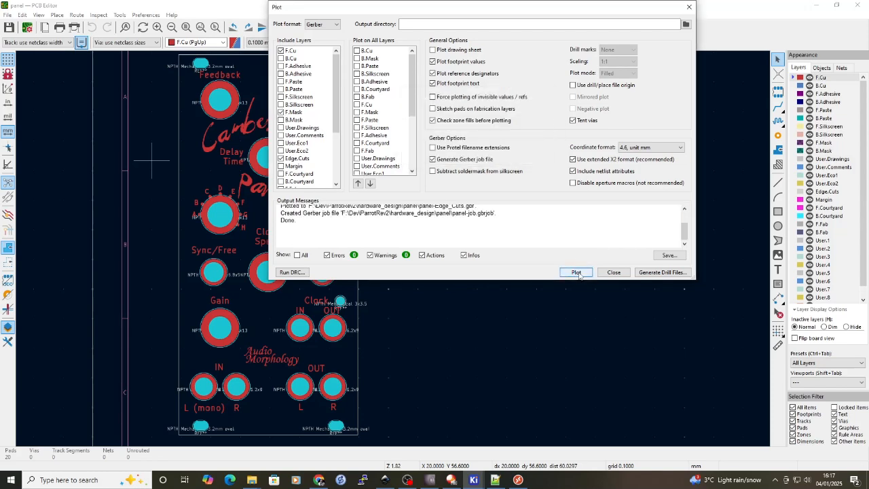
# Generate the Excellon drill files in inches with absolute origin and decimal format, and finish the fabrication output
pyautogui.click(662, 272)
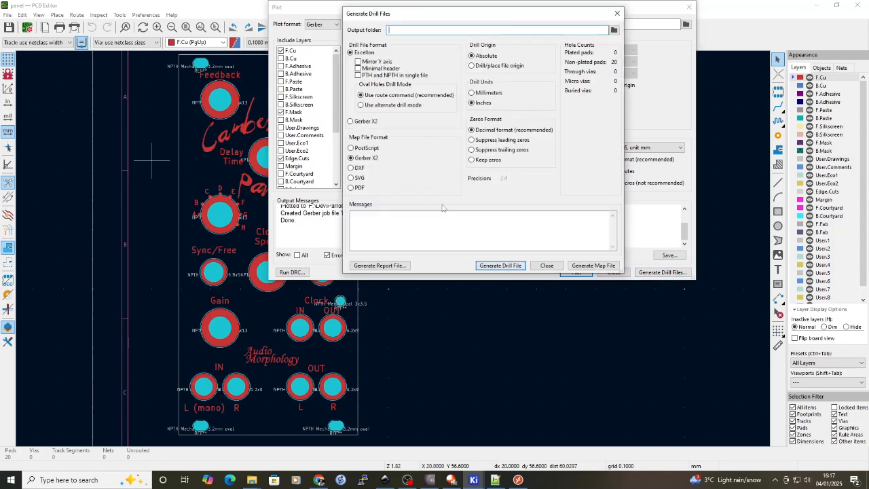
pyautogui.click(503, 267)
pyautogui.moveTo(523, 216); pyautogui.dragTo(483, 218)
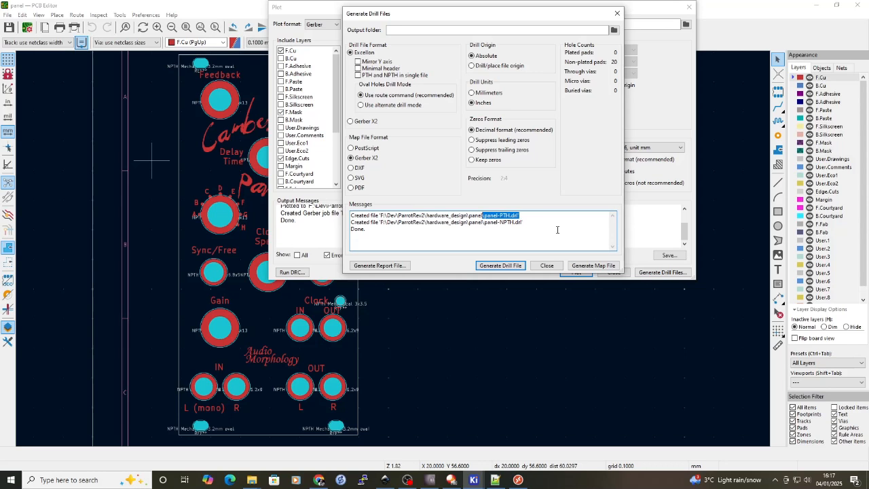
pyautogui.click(547, 265)
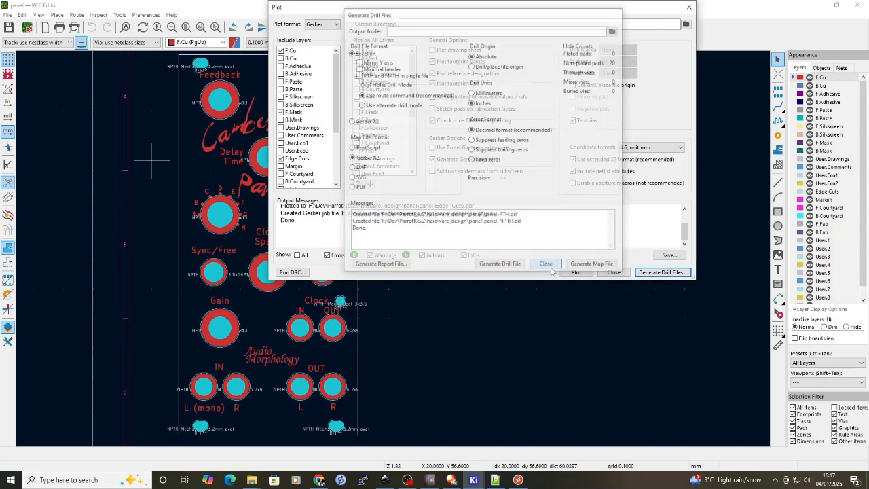
pyautogui.click(614, 273)
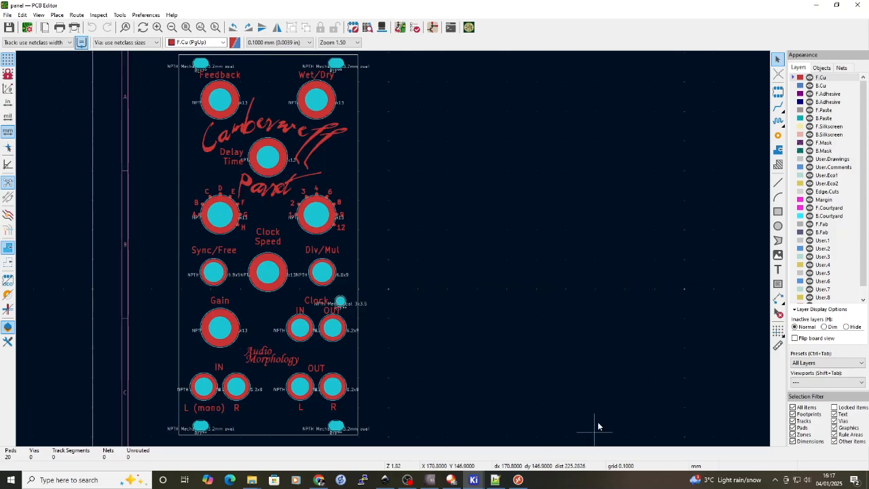
# Switch to the PCBWay instant quote page in Chrome and upload Parrot_Rev2_panel.zip as the Gerber file
pyautogui.click(319, 480)
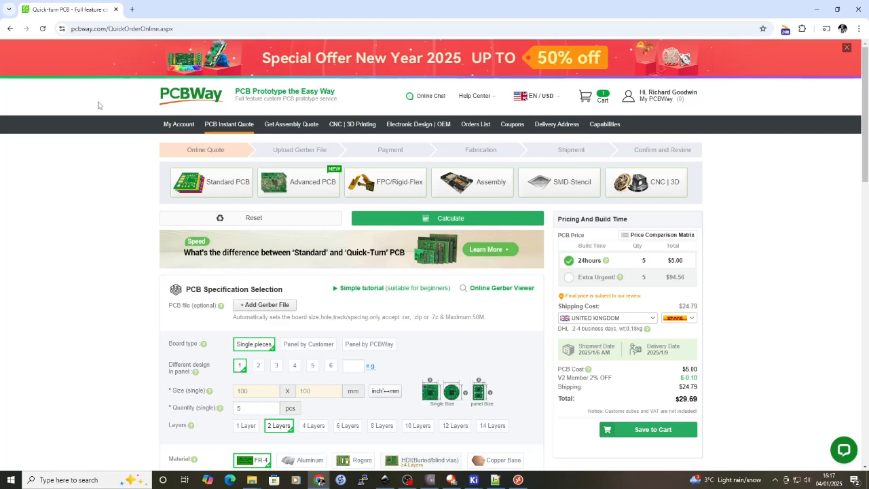
pyautogui.click(267, 305)
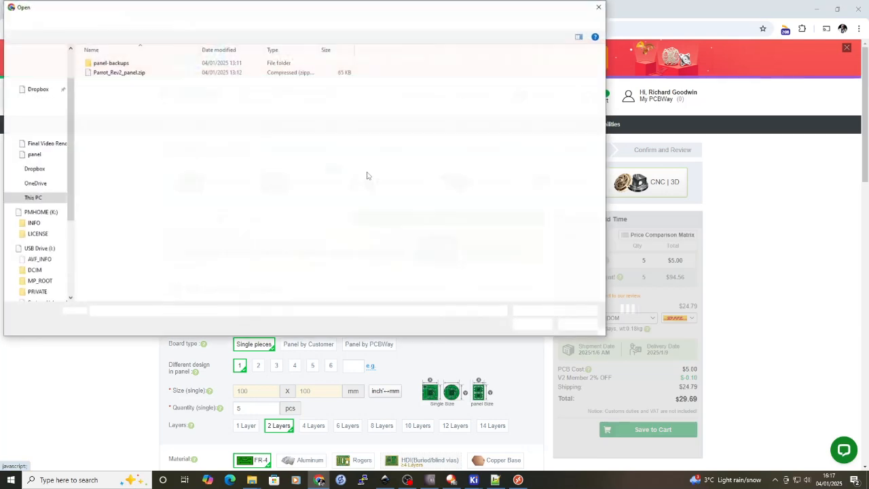
pyautogui.click(114, 72)
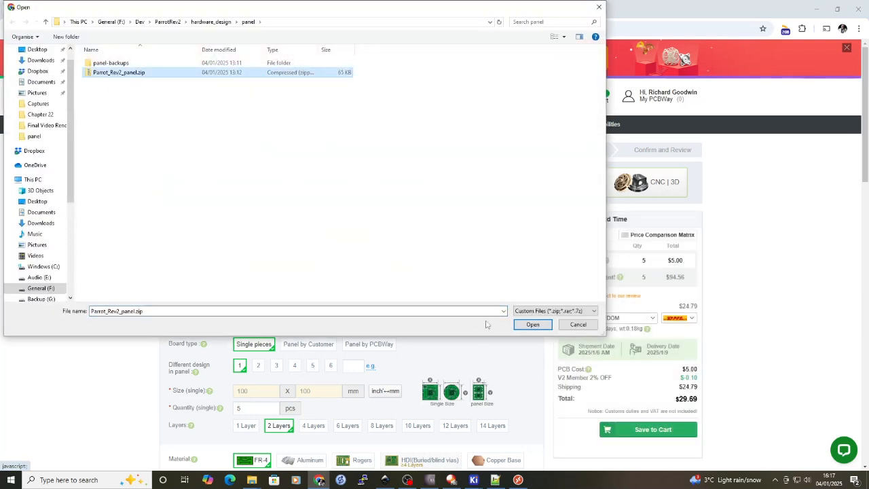
pyautogui.click(533, 324)
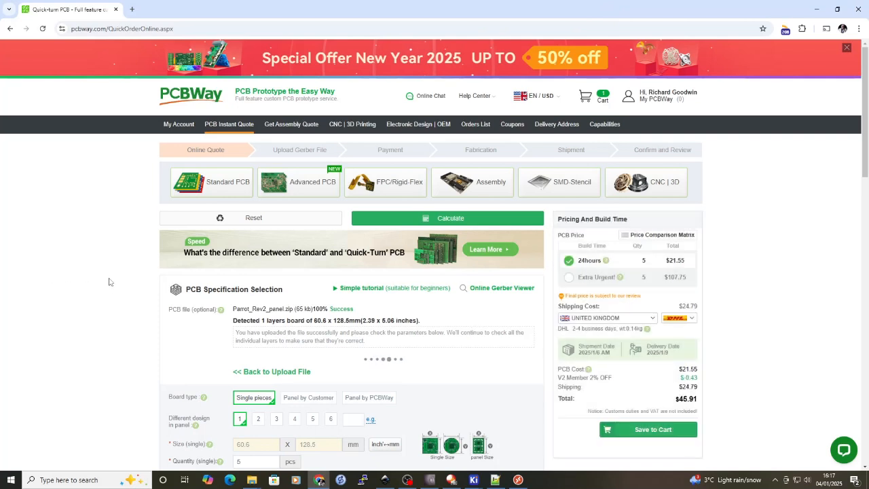
# Set the order quantity to 5 pieces and the board material to Aluminum
pyautogui.scroll(-3, 109, 279)
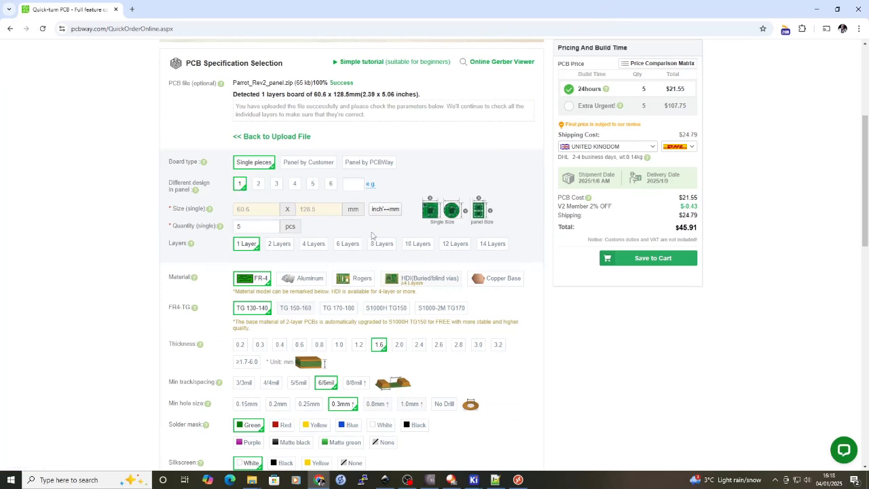
pyautogui.click(251, 225)
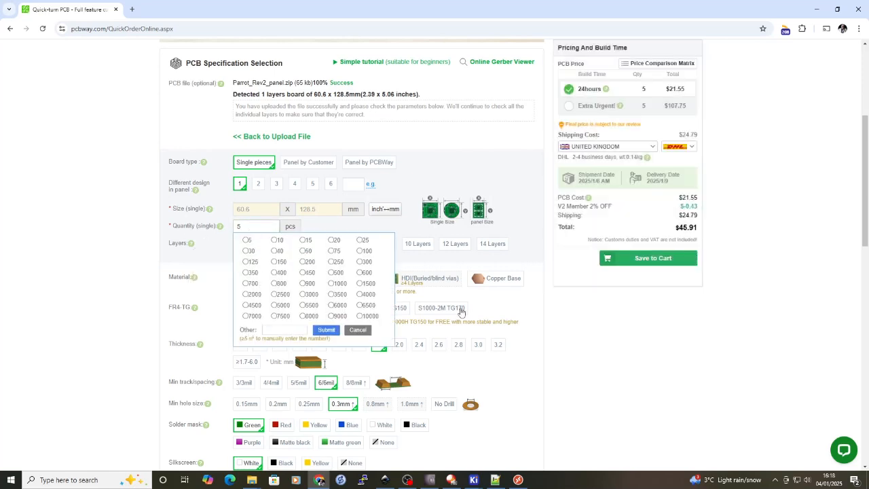
pyautogui.click(246, 241)
pyautogui.click(299, 280)
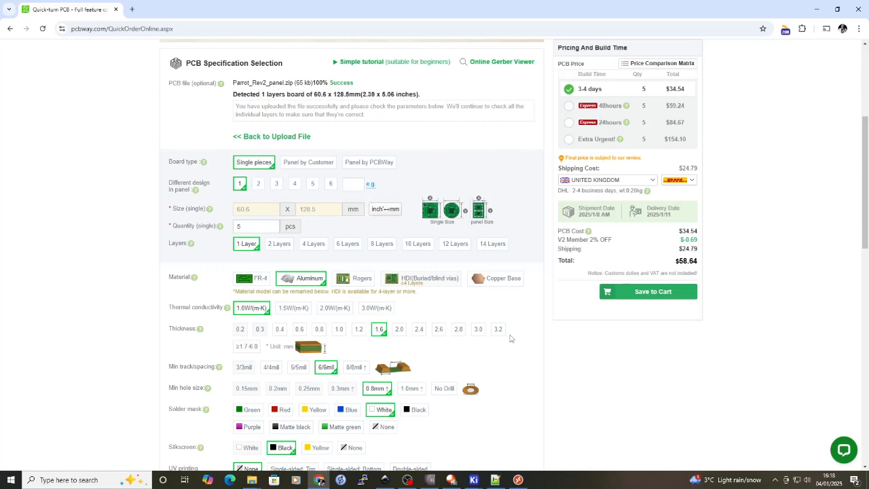
# Choose a Black solder mask and set the silkscreen to None
pyautogui.scroll(-1, 511, 339)
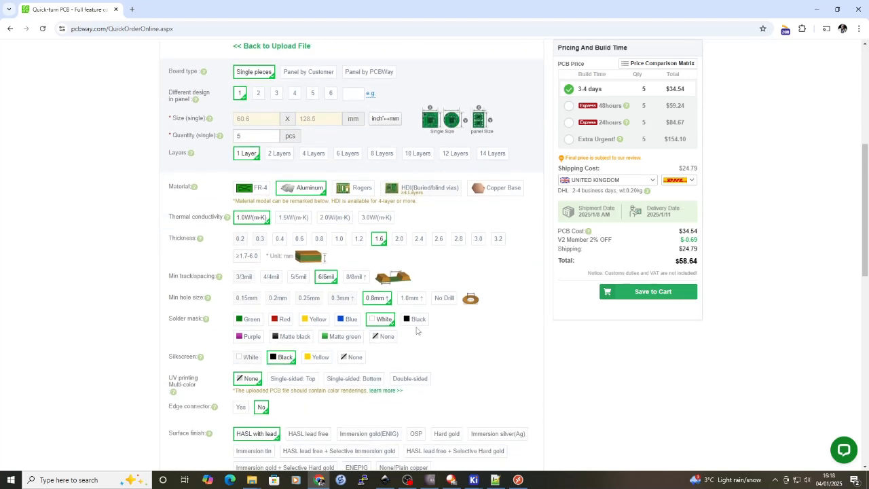
pyautogui.click(414, 320)
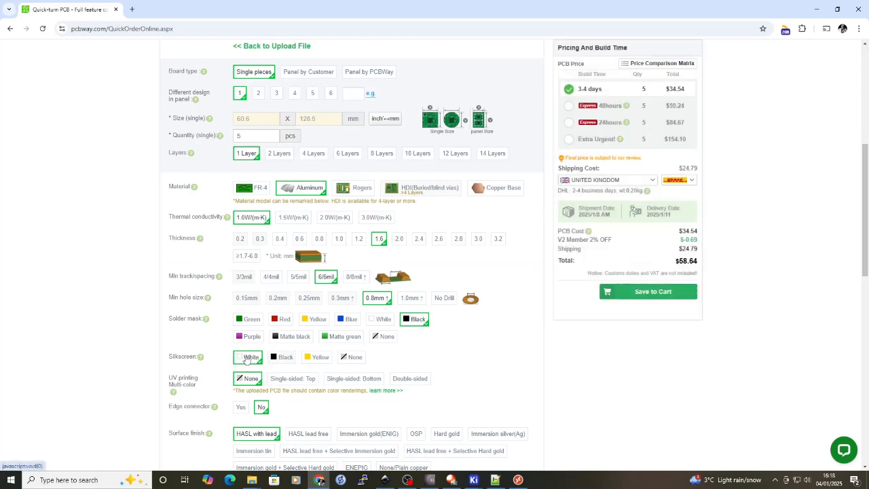
pyautogui.click(353, 357)
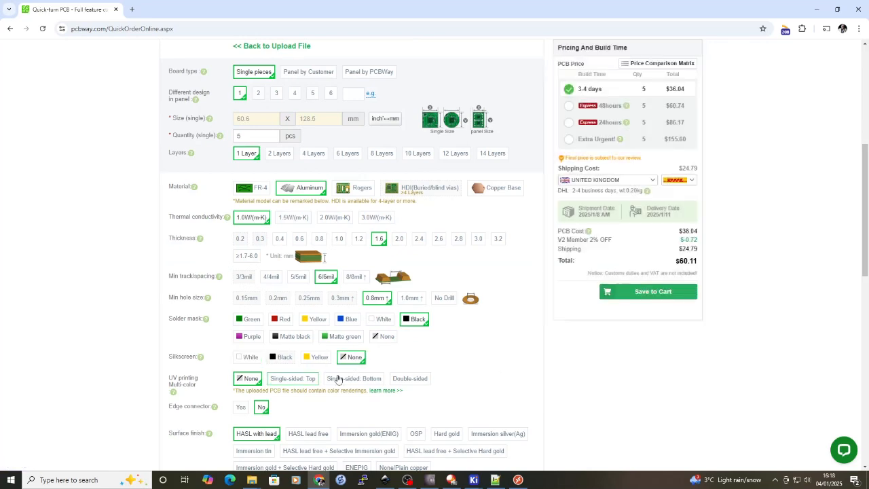
pyautogui.scroll(-1, 414, 378)
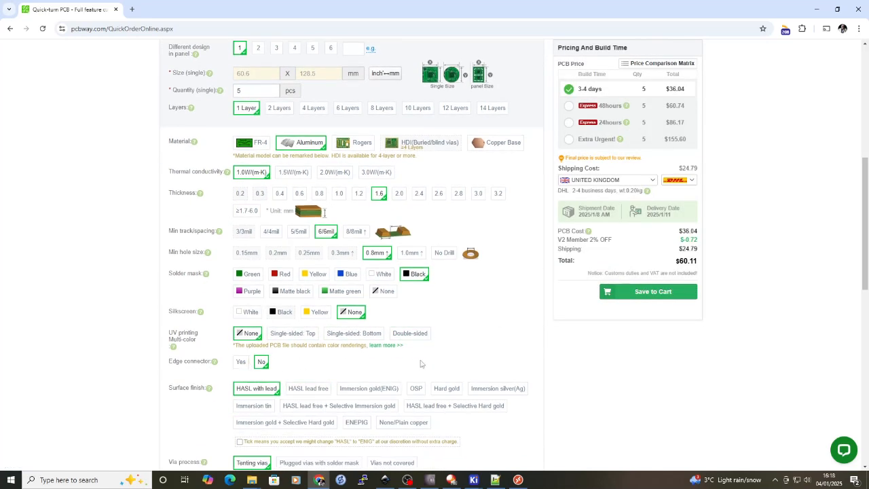
pyautogui.scroll(-2, 277, 366)
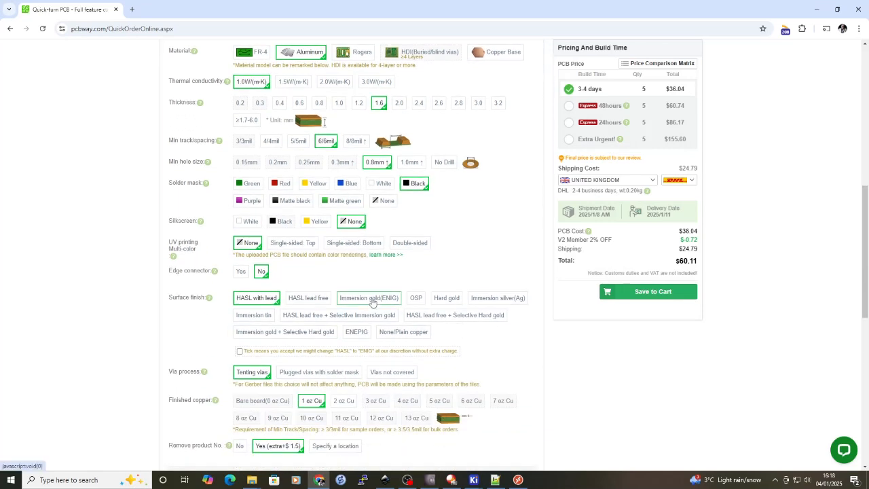
# Set the surface finish to Immersion gold (ENIG), review the remaining board options, and calculate the order price
pyautogui.click(370, 299)
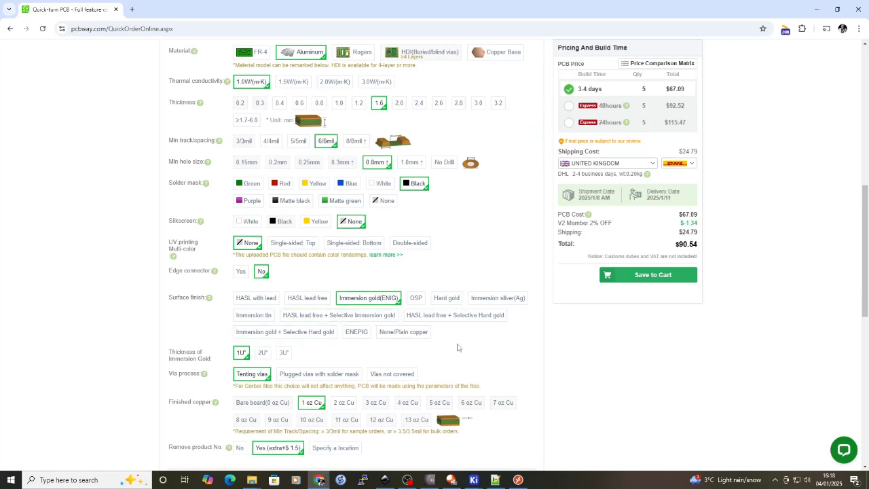
pyautogui.scroll(-2, 457, 348)
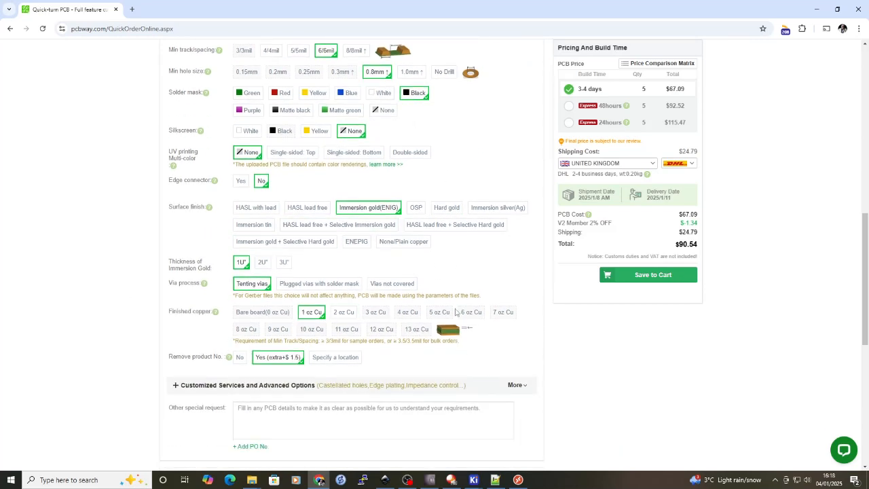
pyautogui.scroll(-1, 450, 268)
pyautogui.moveTo(239, 316)
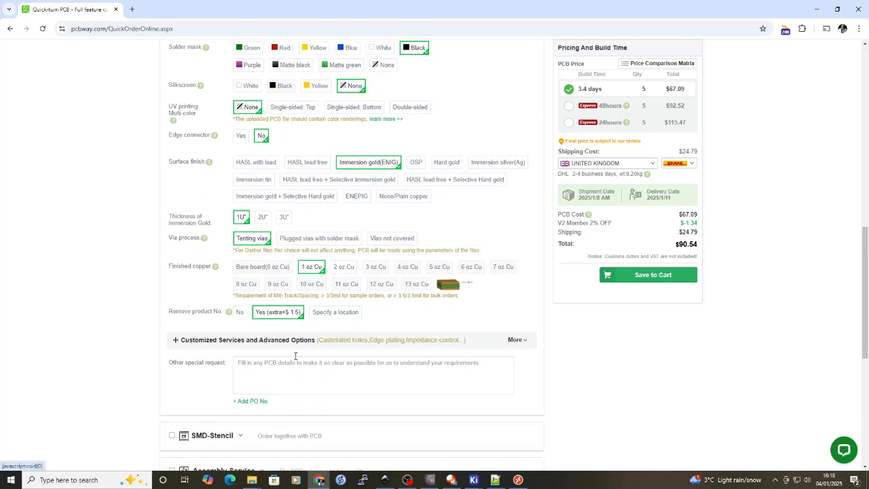
pyautogui.scroll(2, 435, 332)
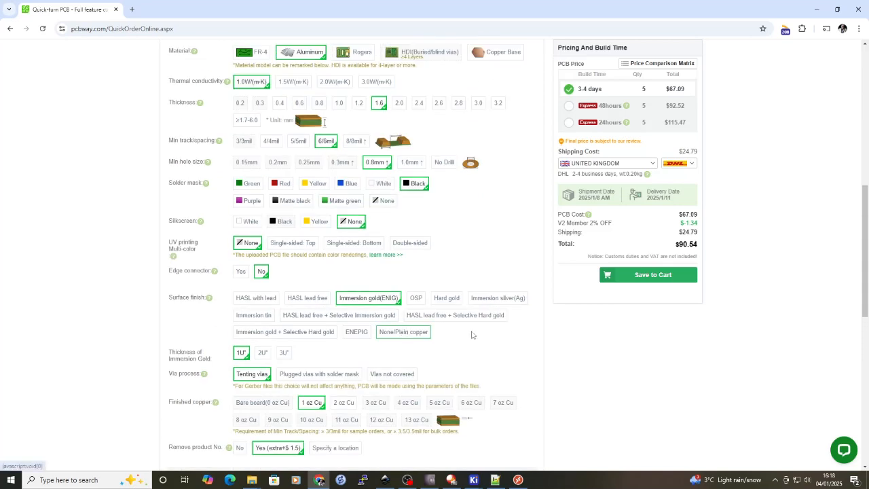
pyautogui.scroll(-5, 409, 323)
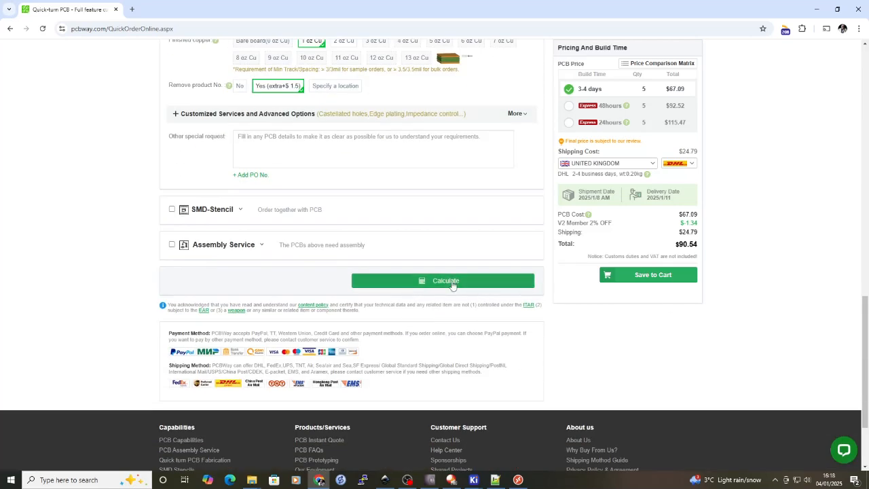
pyautogui.click(452, 284)
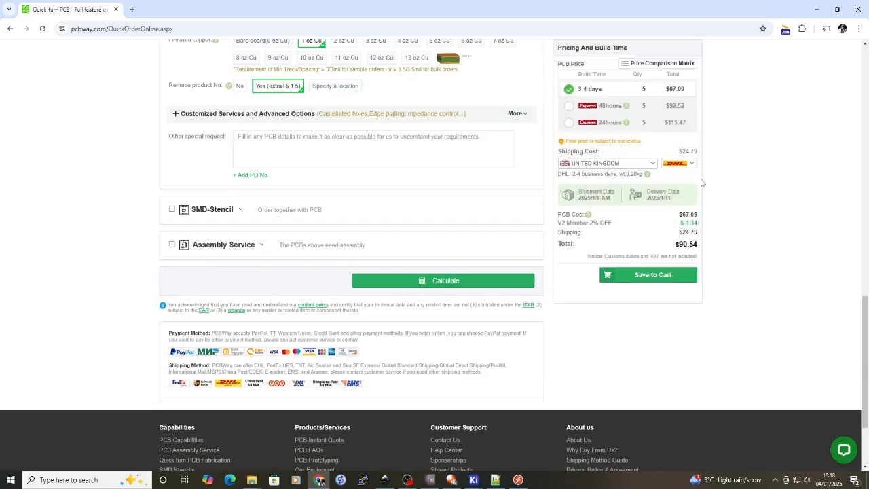
# Compare the quote for a HASL with lead surface finish against Immersion gold (ENIG), ending with ENIG selected
pyautogui.scroll(5, 727, 110)
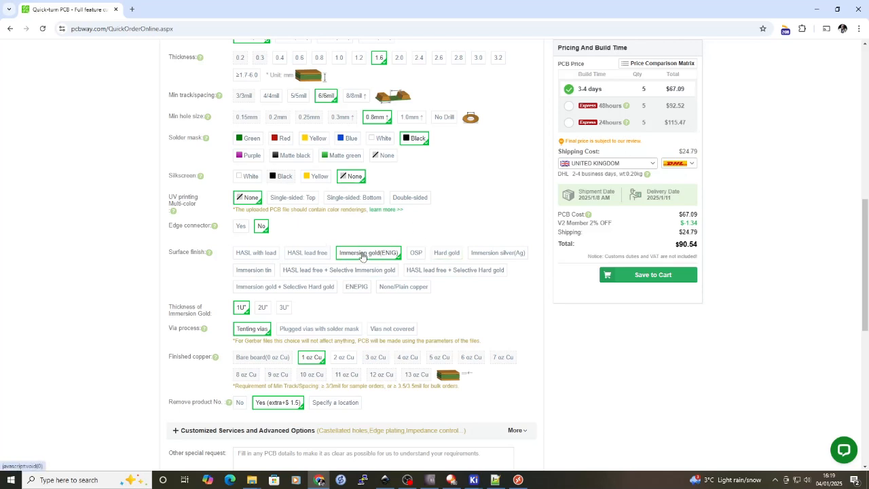
pyautogui.click(254, 254)
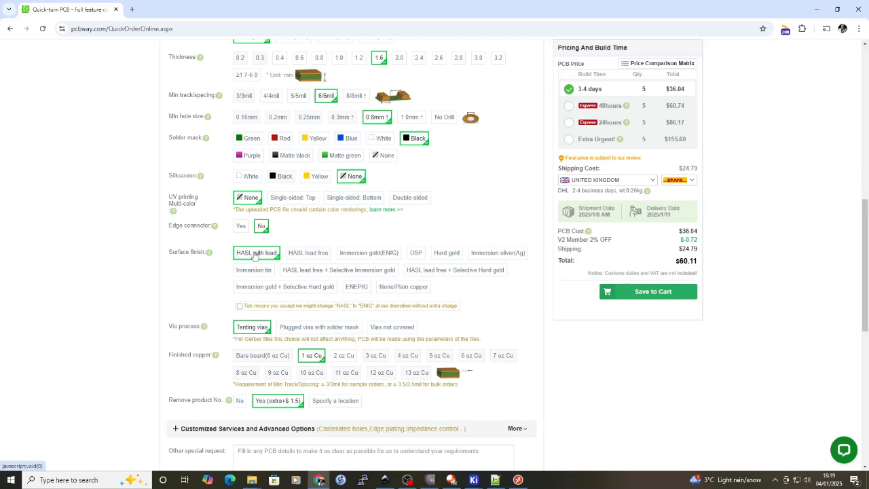
pyautogui.click(387, 254)
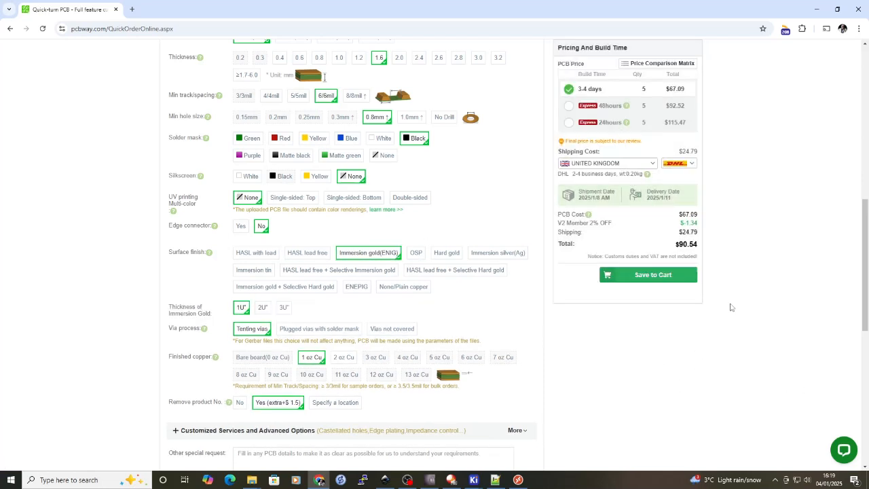